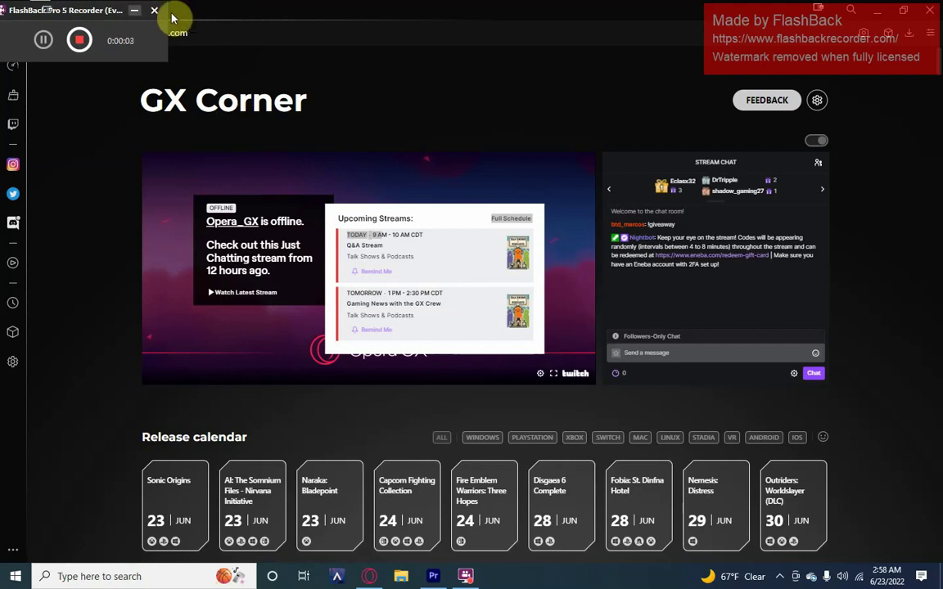
Replace the address bar URL with the Linkvertise crab-game-hack link and load it
mouse_move(92, 19)
left_mouse_down()
mouse_move(106, 46)
mouse_move(90, 12)
left_mouse_up()
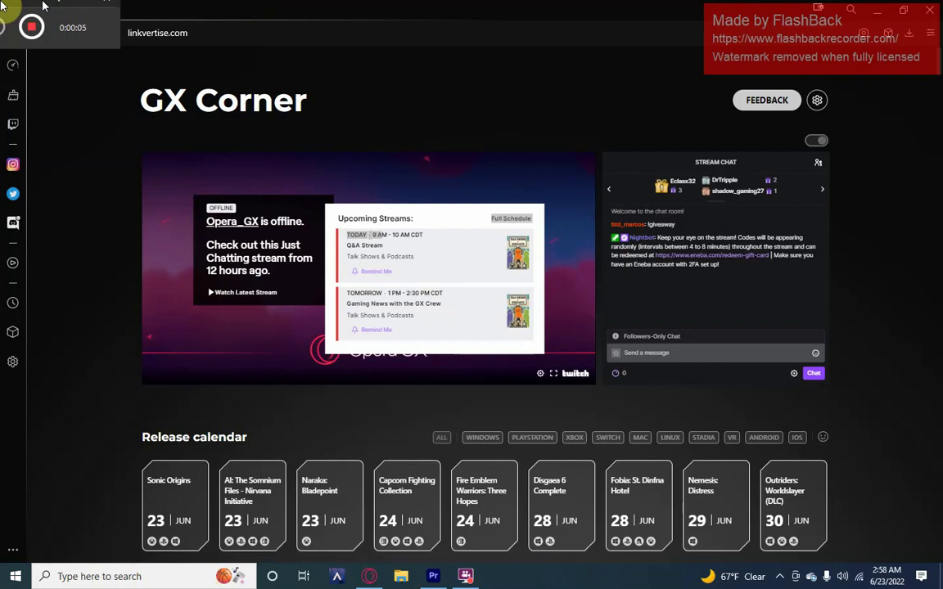
left_click_drag(199, 32, 2, 30)
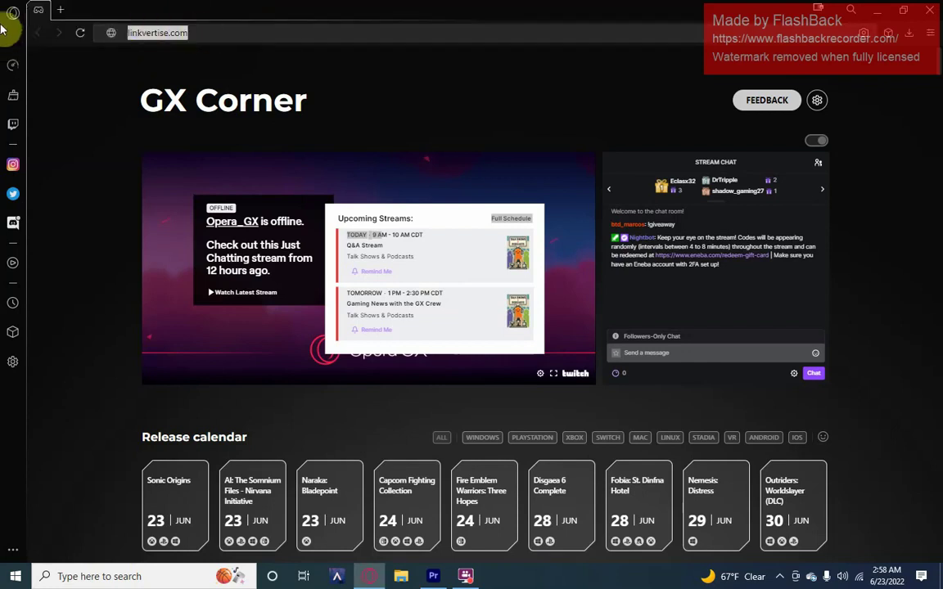
type("https://link-target.net/464470/crab-game-hack")
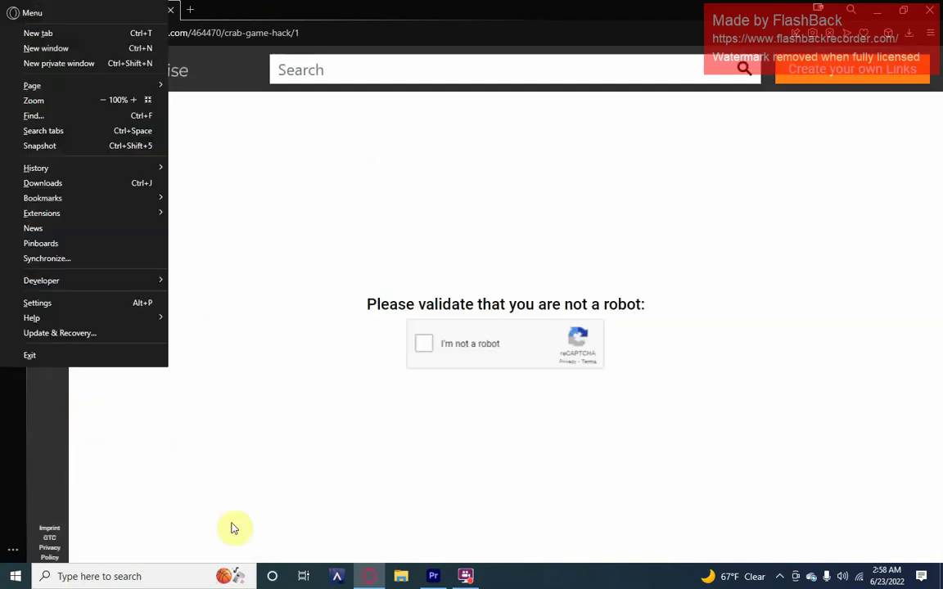
Pass the not-a-robot captcha by marking the three stairs images, then choose Free Access
left_click(335, 139)
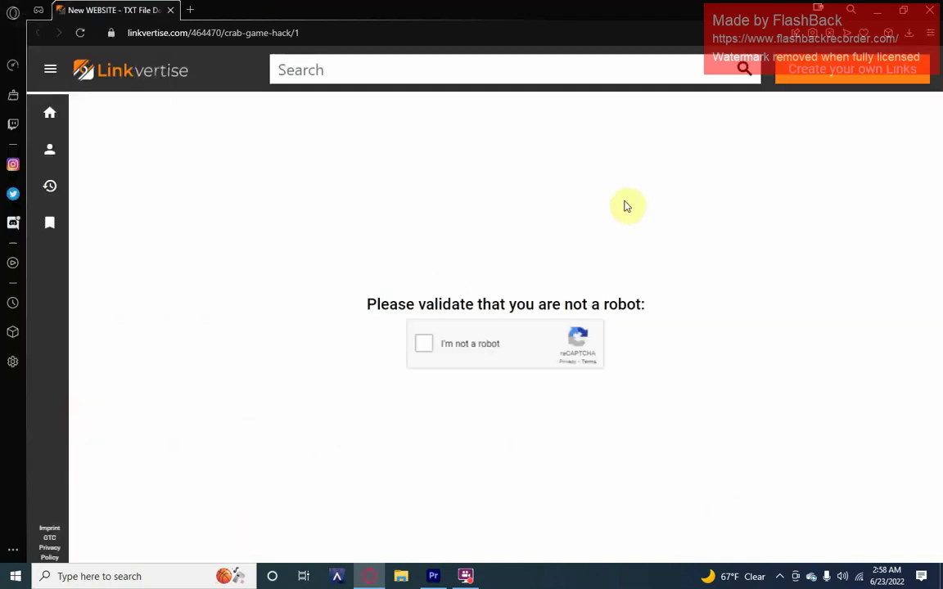
left_click(488, 343)
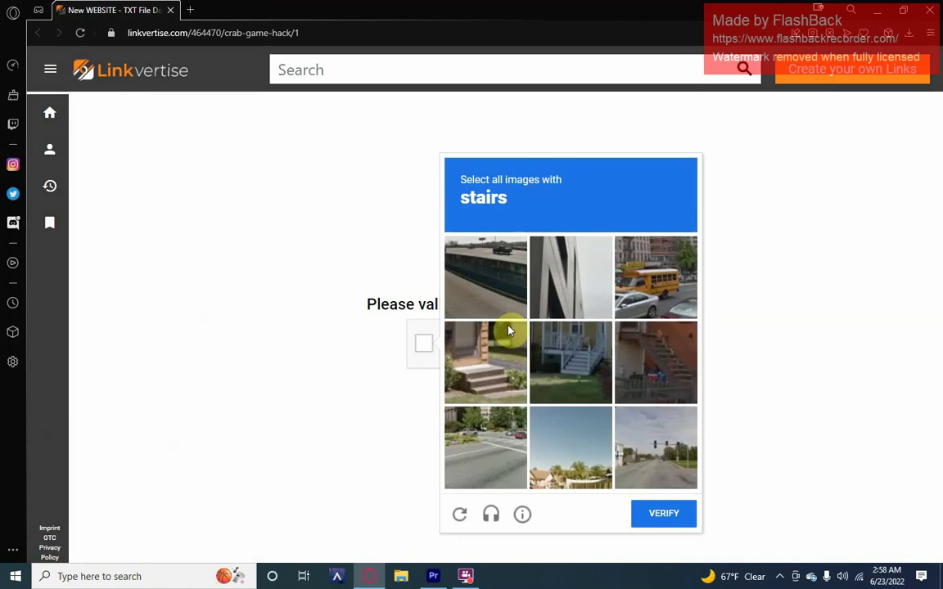
left_click(486, 358)
left_click(564, 347)
left_click(640, 363)
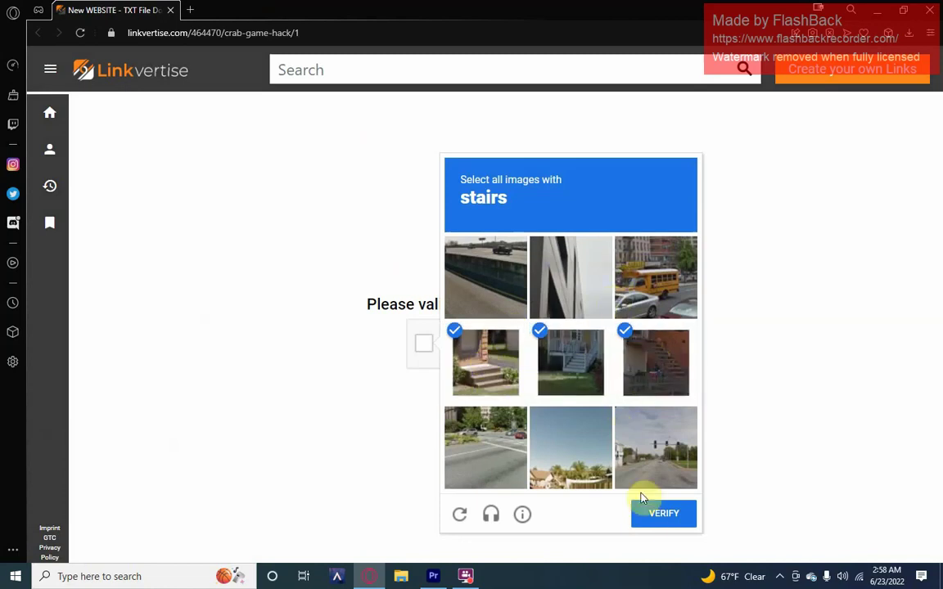
left_click(647, 517)
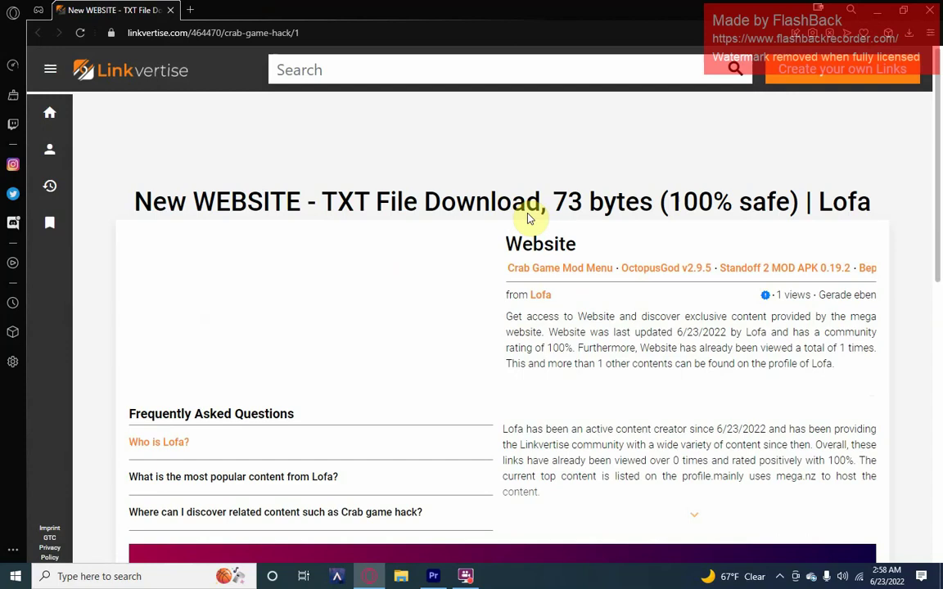
scroll(612, 351, "down", 5)
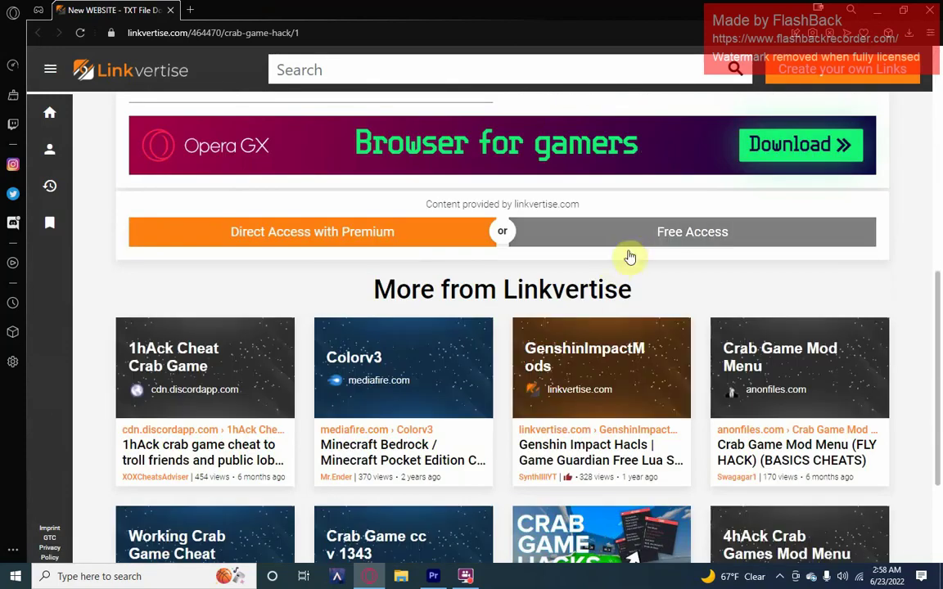
left_click(631, 245)
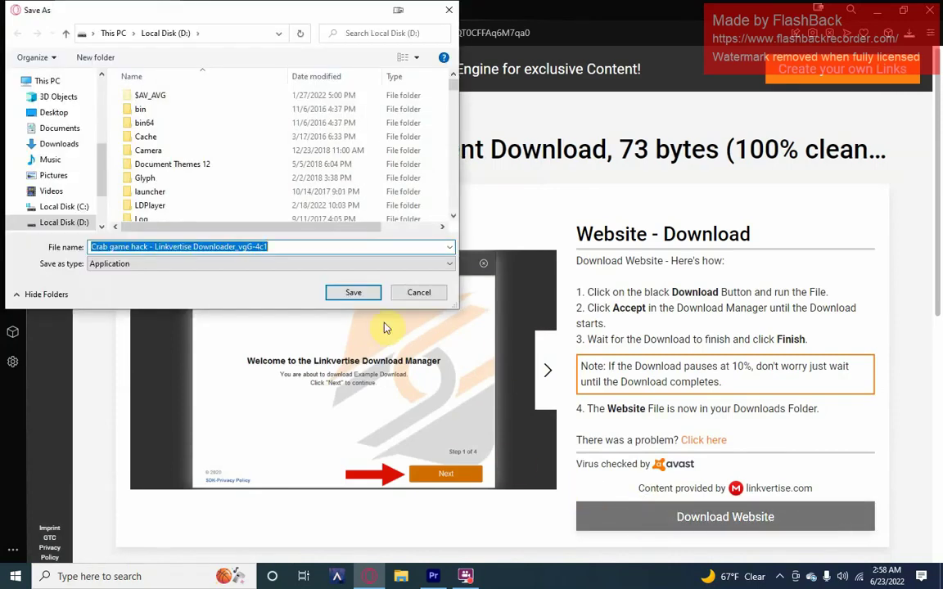
Save and run the Linkvertise Downloader in English, skipping past the antivirus offer page
left_click(355, 297)
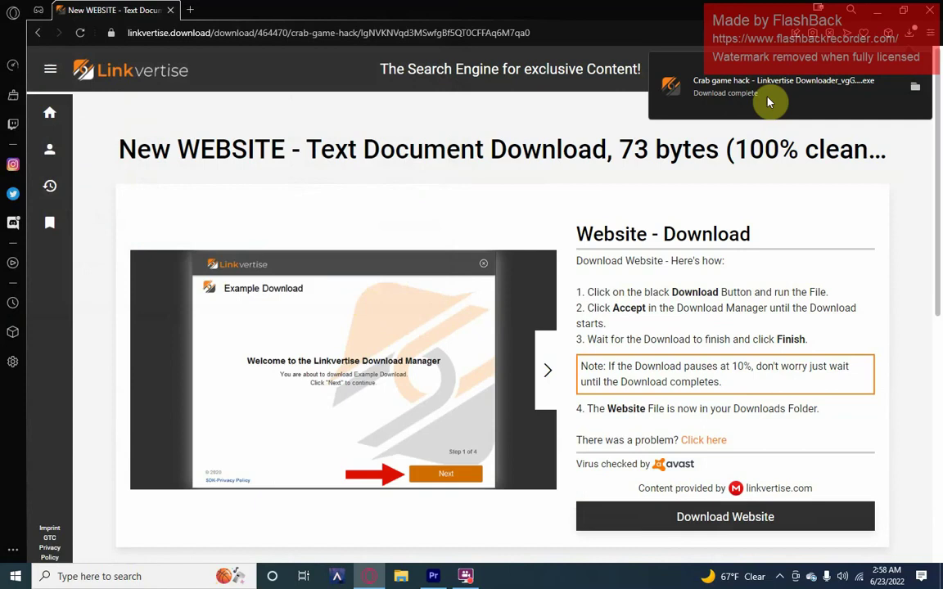
left_click(768, 101)
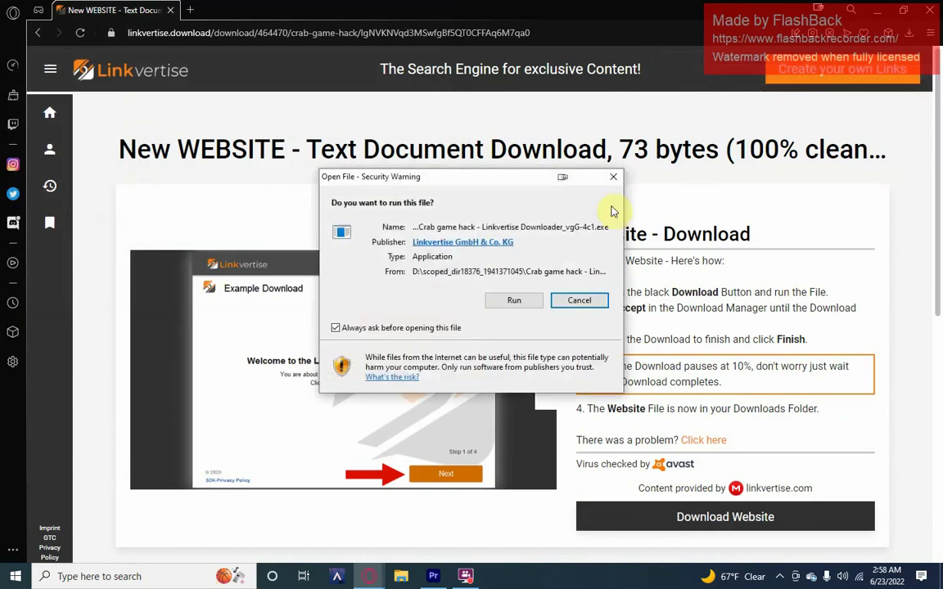
left_click(511, 302)
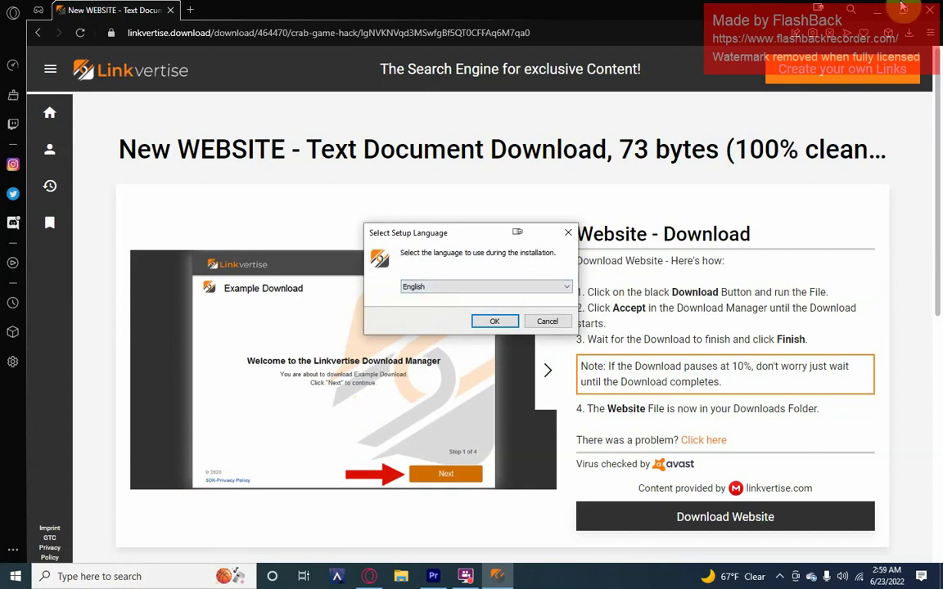
left_click(481, 326)
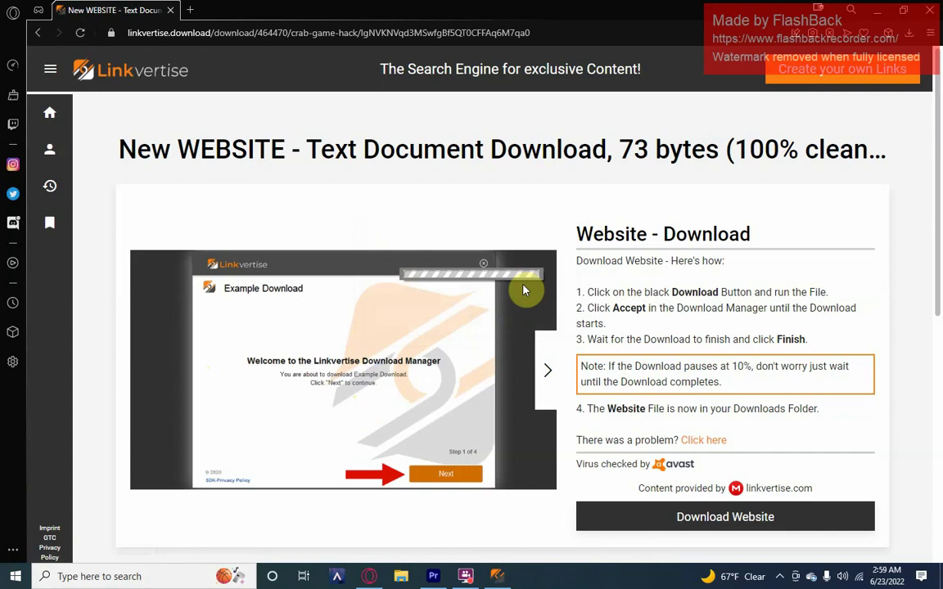
left_click(615, 403)
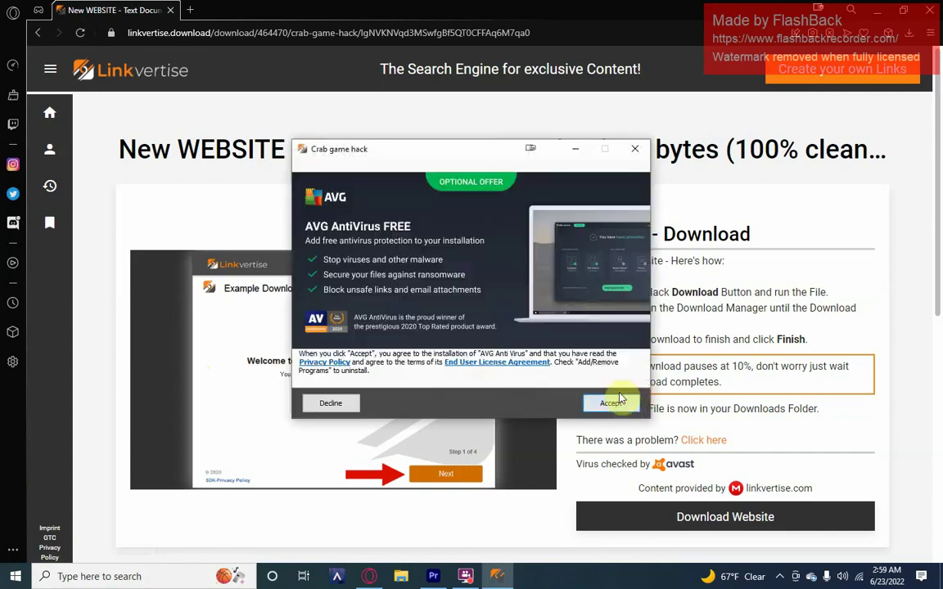
left_click(323, 405)
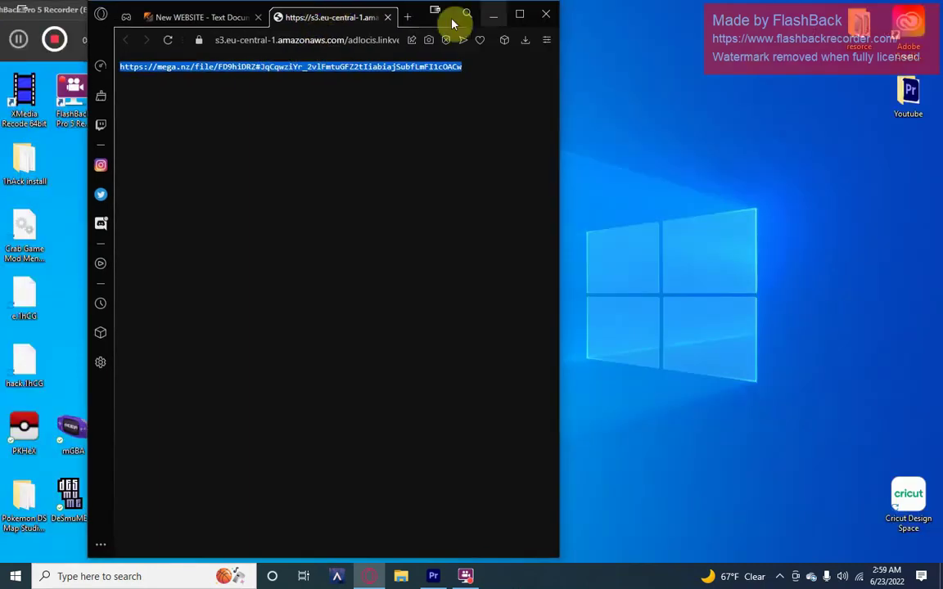
Maximize the browser and open a new tab for the mega.nz download
double_click(458, 17)
left_click(319, 10)
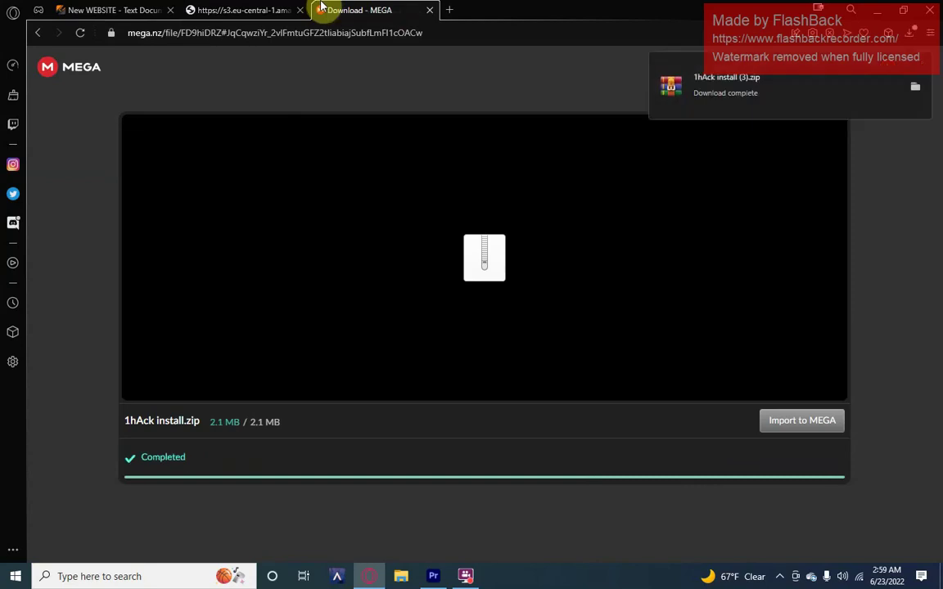
Open the downloaded zip in WinRAR, dismiss the trial notice, and enter the 1hAck install folder
left_click(809, 88)
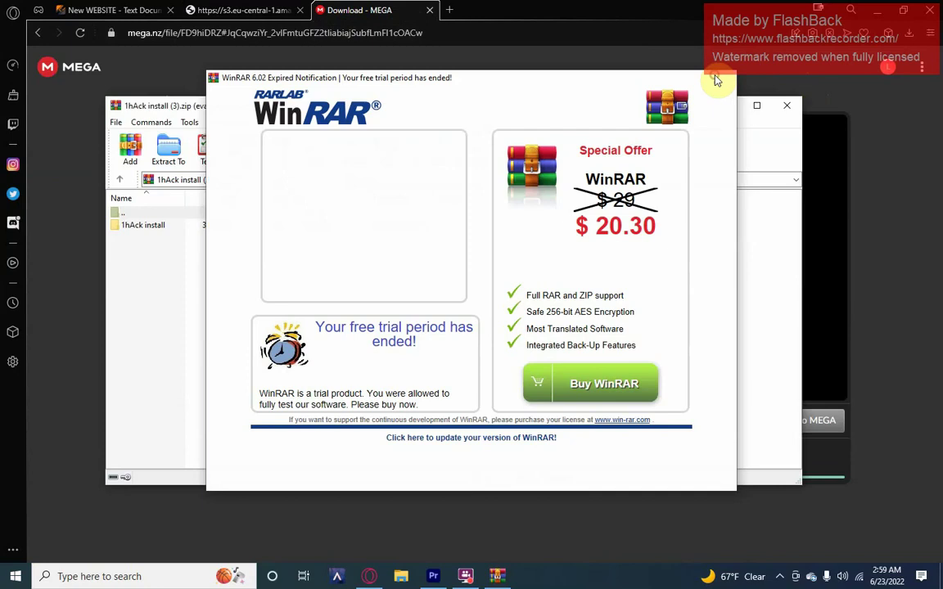
left_click(719, 79)
double_click(232, 226)
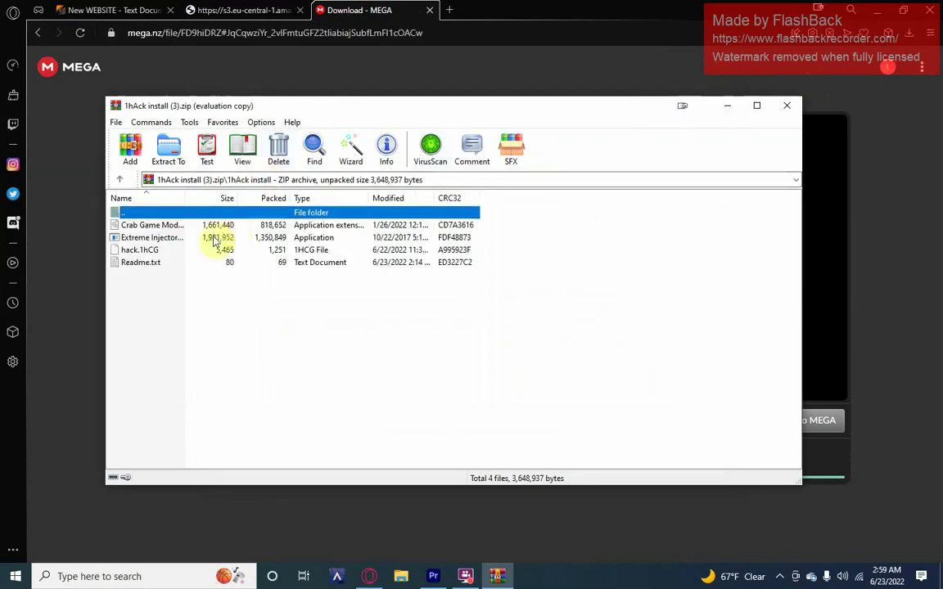
Close the New WEBSITE tab and the mega link tab, leaving only the MEGA tab
left_click(178, 20)
left_click(177, 15)
left_click(171, 11)
left_click(172, 11)
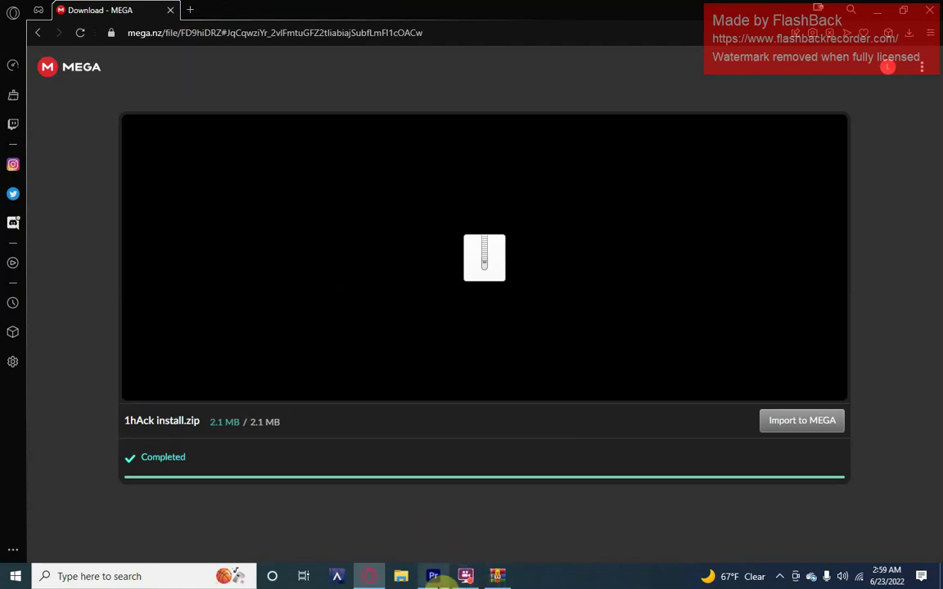
Launch Crab Game from the Recent list in Windows search
left_click(123, 580)
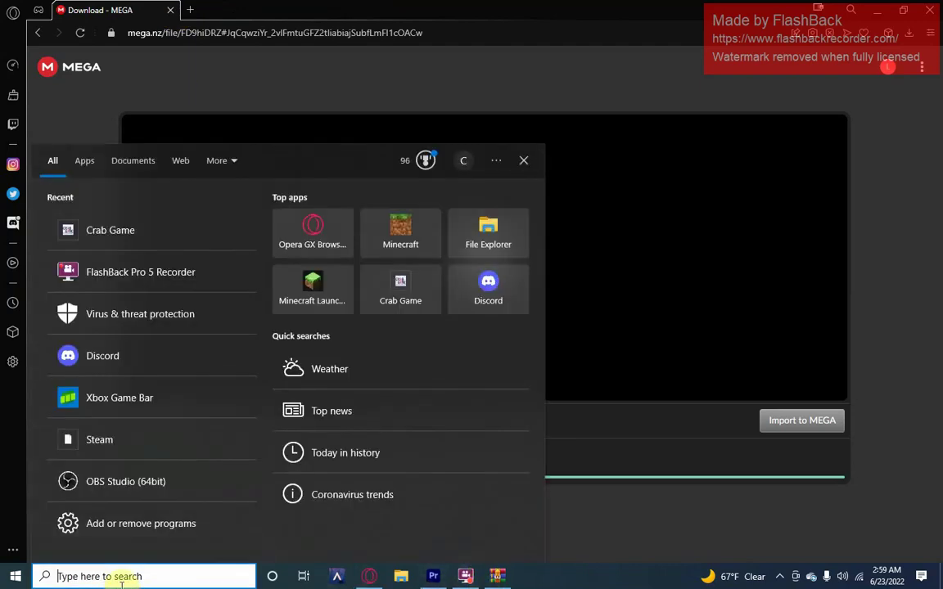
left_click(154, 245)
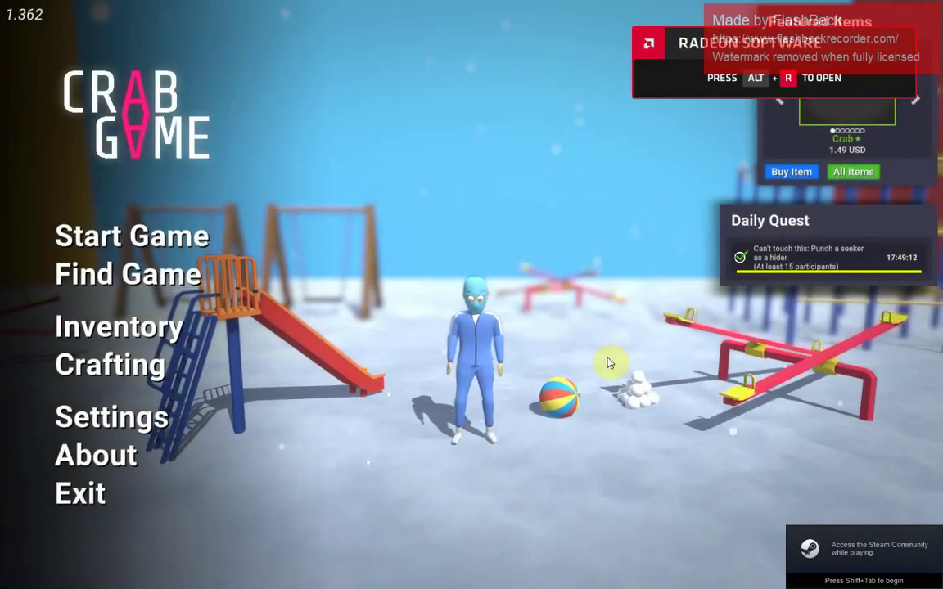
Bring back the 1hAck install archive and a File Explorer window, arranging the archive upper right
key("super")
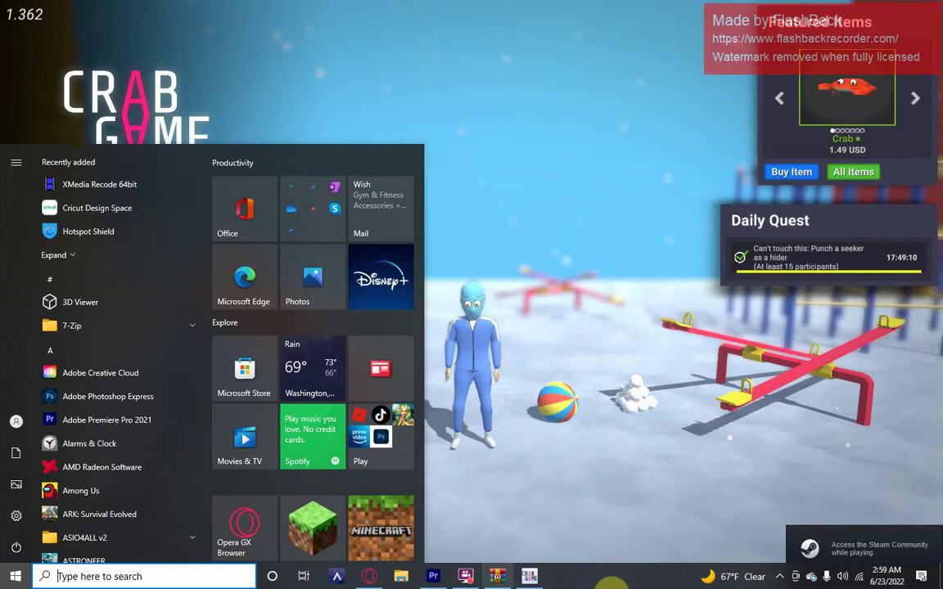
left_click(497, 577)
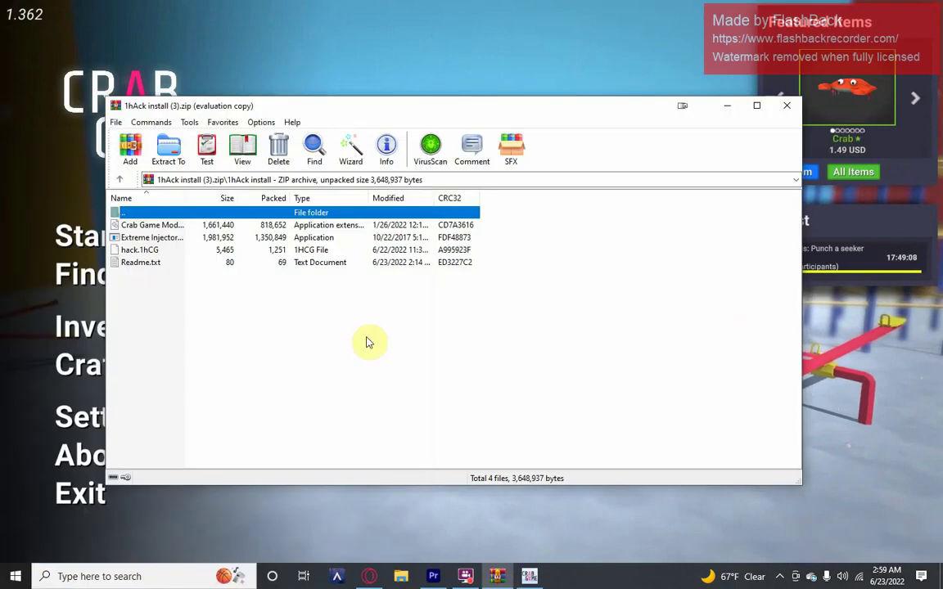
left_click(395, 578)
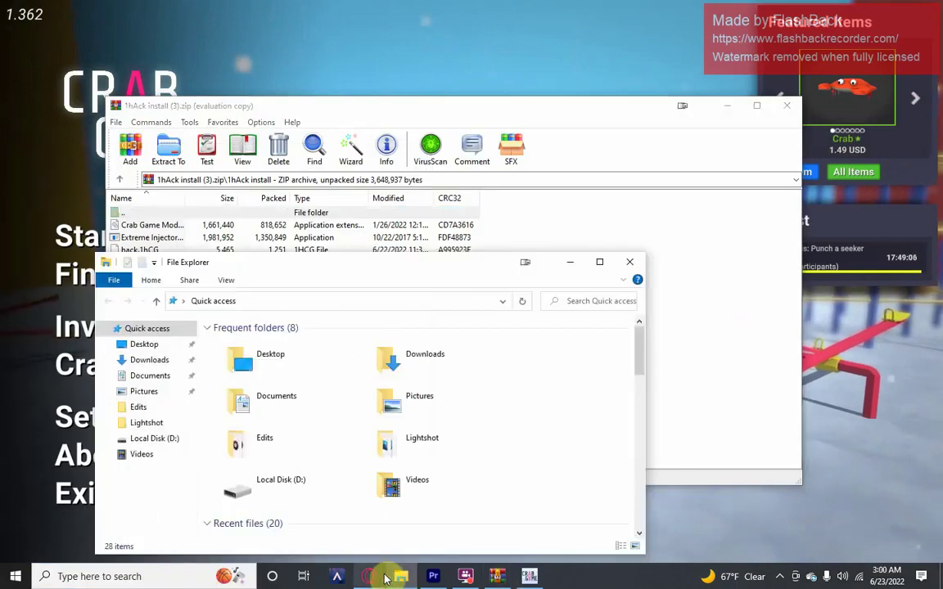
mouse_move(494, 106)
left_mouse_down()
mouse_move(785, 27)
mouse_move(785, 1)
left_mouse_up()
mouse_move(602, 12)
left_mouse_down()
mouse_move(601, 41)
mouse_move(688, 37)
left_mouse_up()
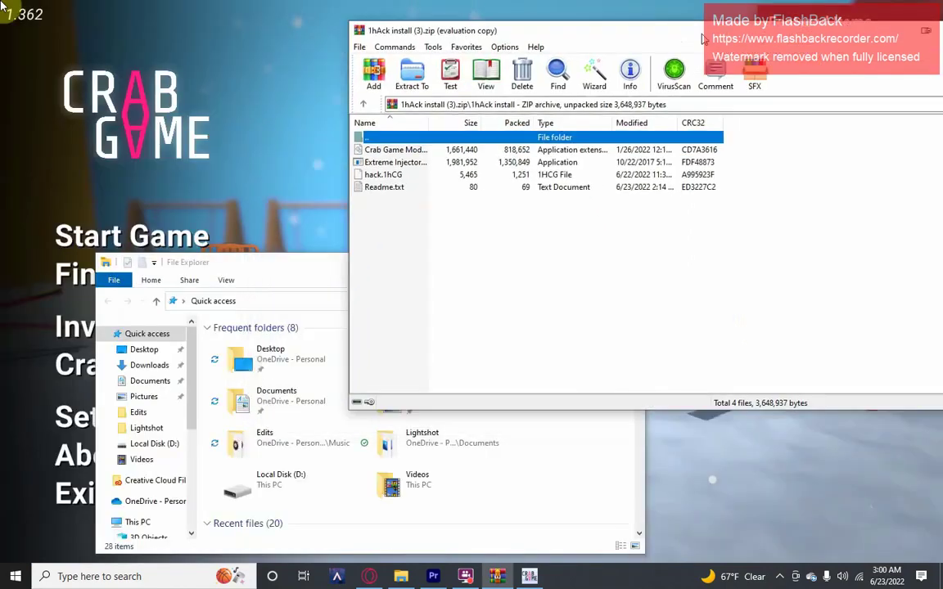
left_click_drag(274, 268, 246, 276)
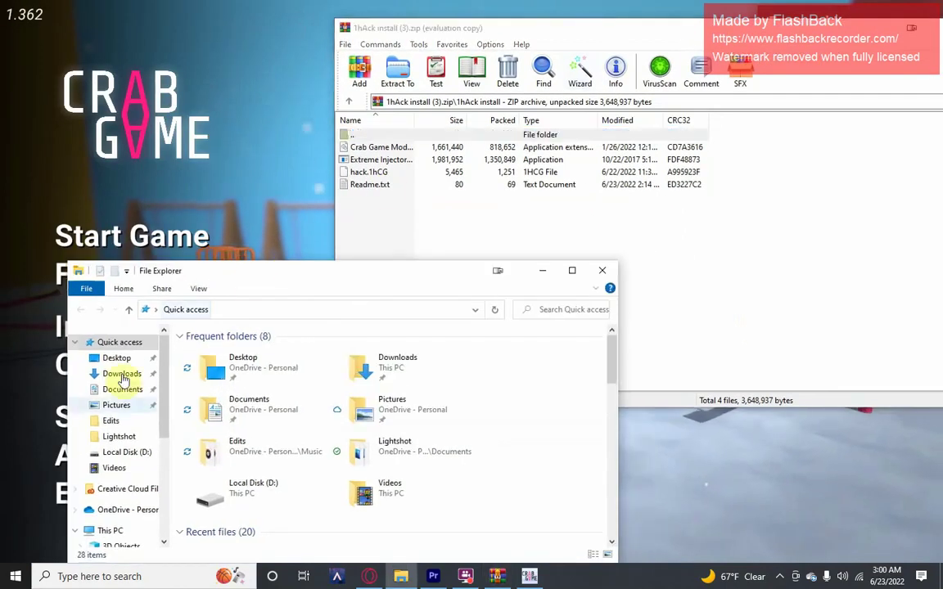
Show the Desktop folder in Explorer and select the Crab Game Mod Menu file in the archive
left_click(116, 359)
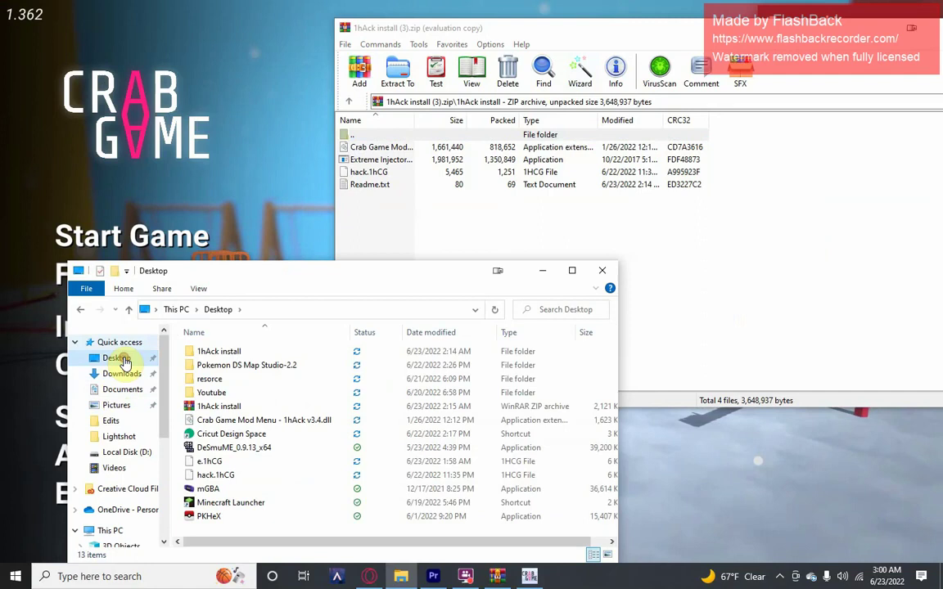
left_click(375, 156)
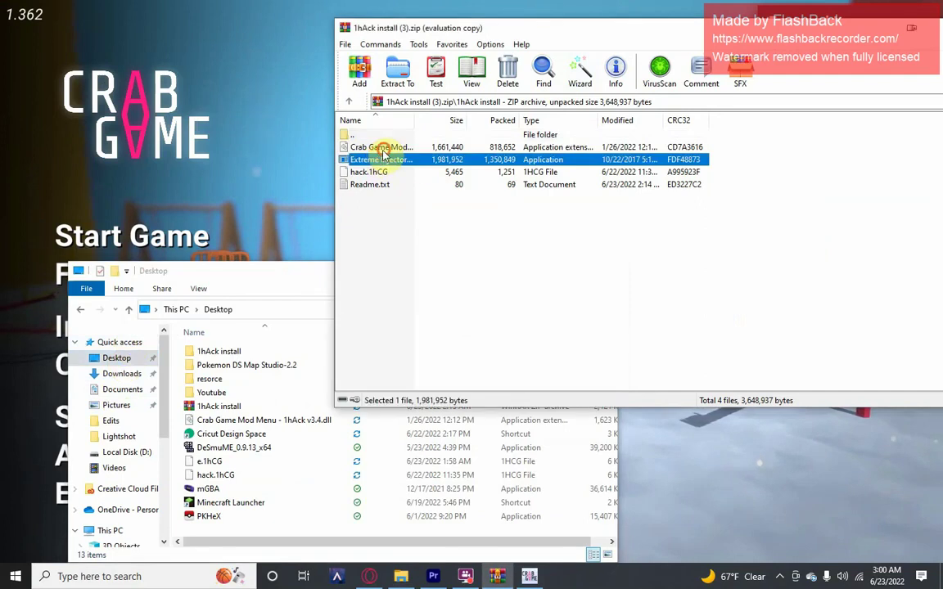
left_click(372, 148)
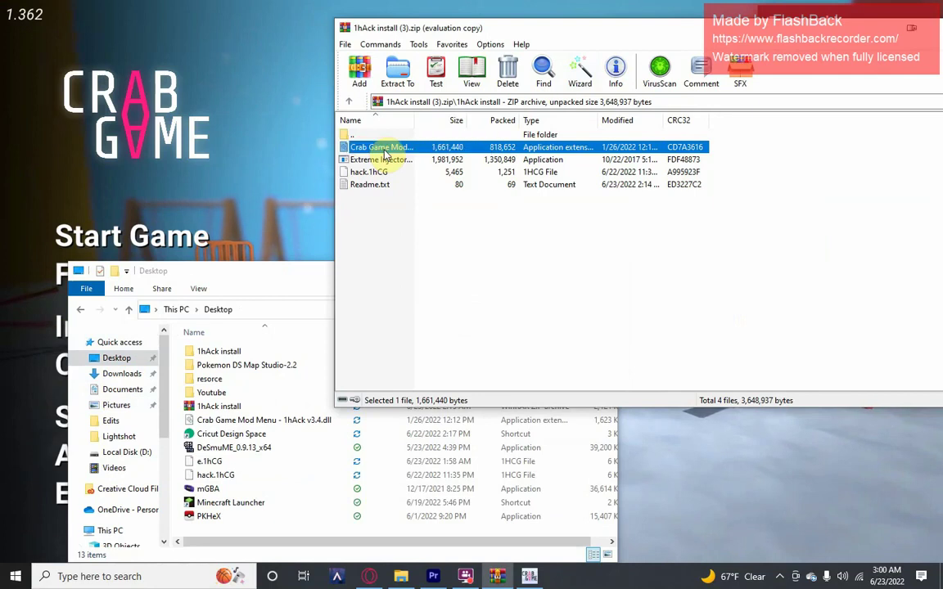
Drag the mod menu DLL and hack.1HCG toward the Desktop, then run Extreme Injector
mouse_move(384, 152)
left_mouse_down()
mouse_move(281, 264)
mouse_move(334, 243)
left_mouse_up()
mouse_move(432, 162)
left_mouse_down()
mouse_move(270, 418)
mouse_move(262, 381)
mouse_move(343, 304)
left_mouse_up()
left_click(392, 172)
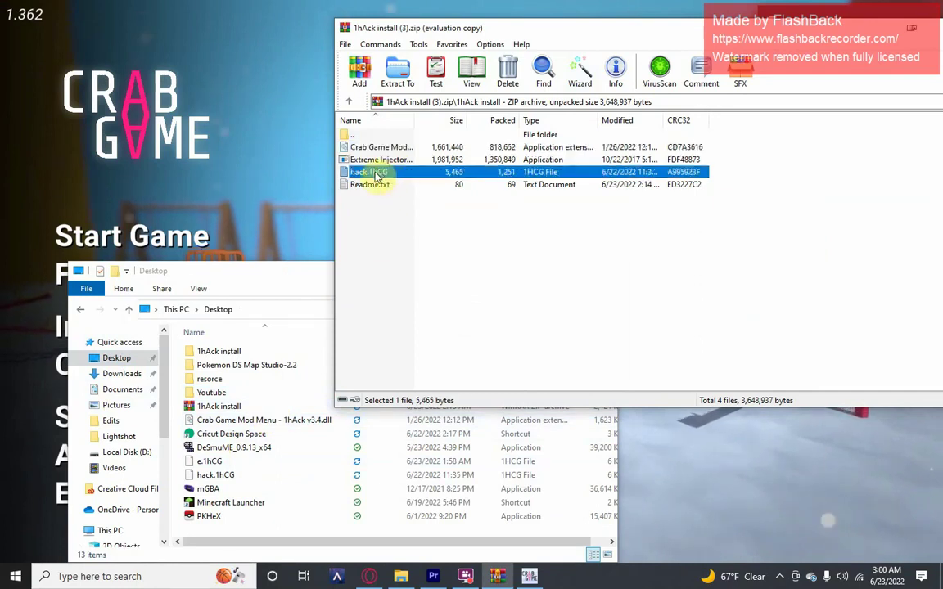
mouse_move(394, 174)
left_mouse_down()
mouse_move(311, 354)
mouse_move(211, 432)
mouse_move(432, 183)
left_mouse_up()
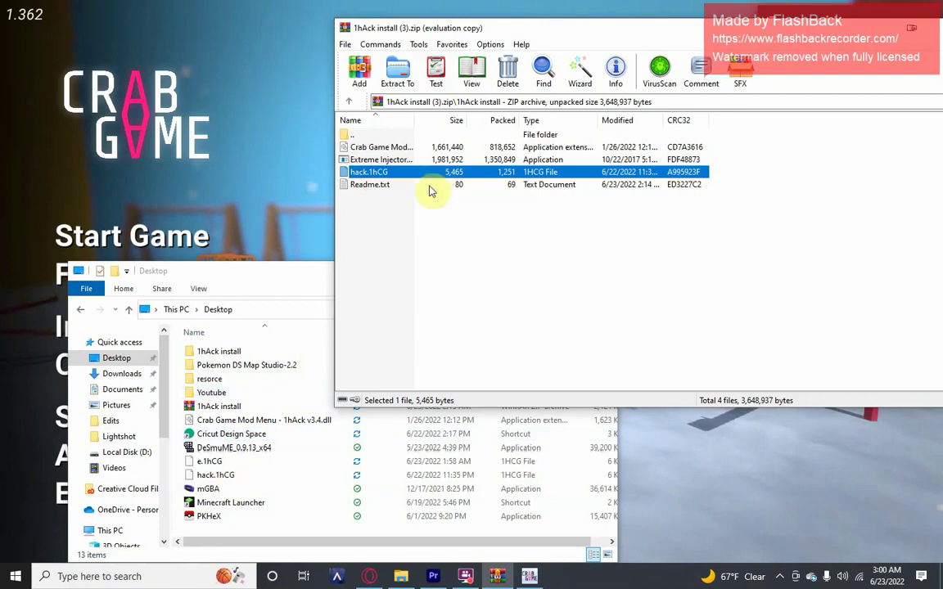
left_click(398, 163)
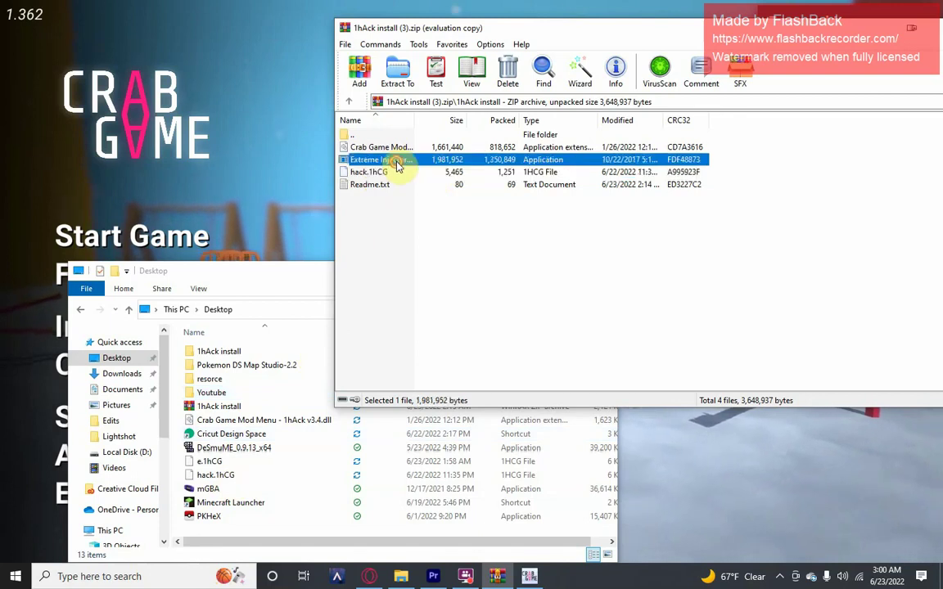
left_click_drag(398, 166, 406, 172)
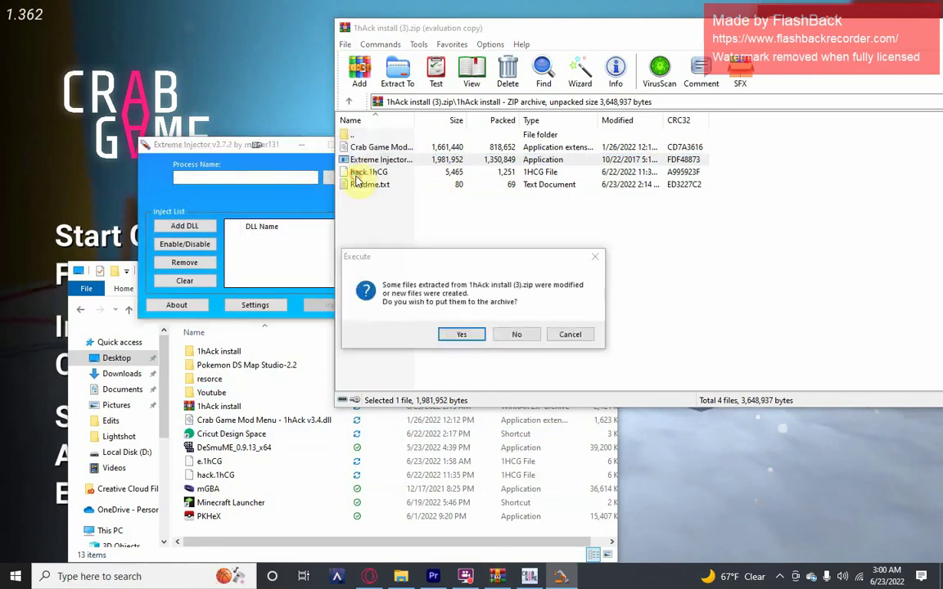
Save settings.xml into the archive and pick Crab Game.exe from Extreme Injector's process list
left_click(463, 334)
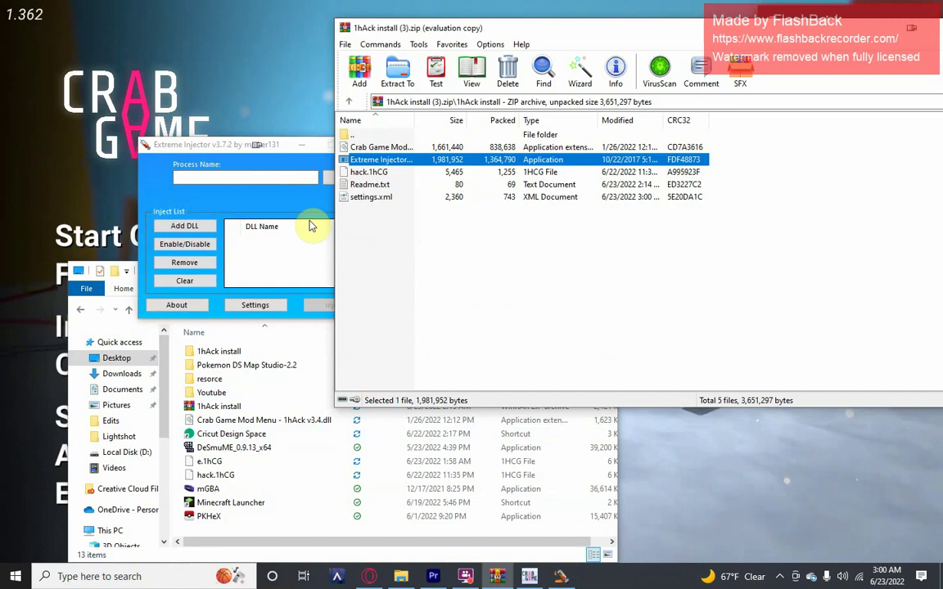
left_click(325, 199)
left_click(343, 179)
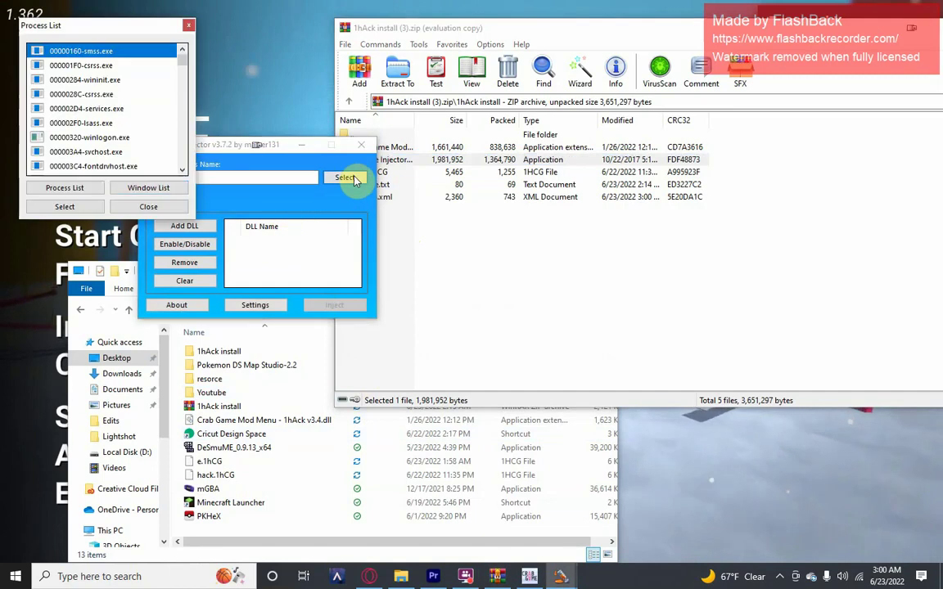
scroll(104, 143, "down", 10)
scroll(117, 134, "down", 15)
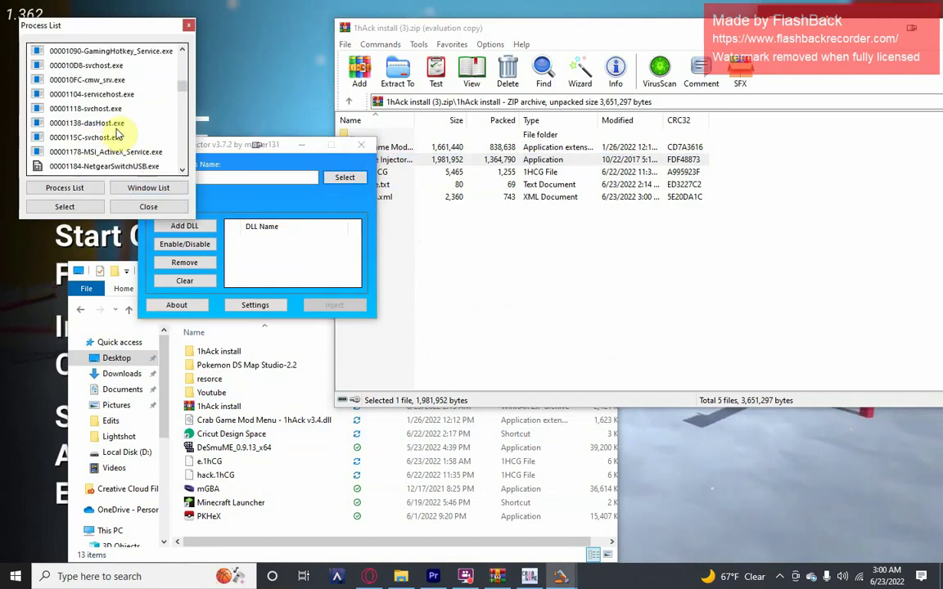
scroll(117, 131, "down", 15)
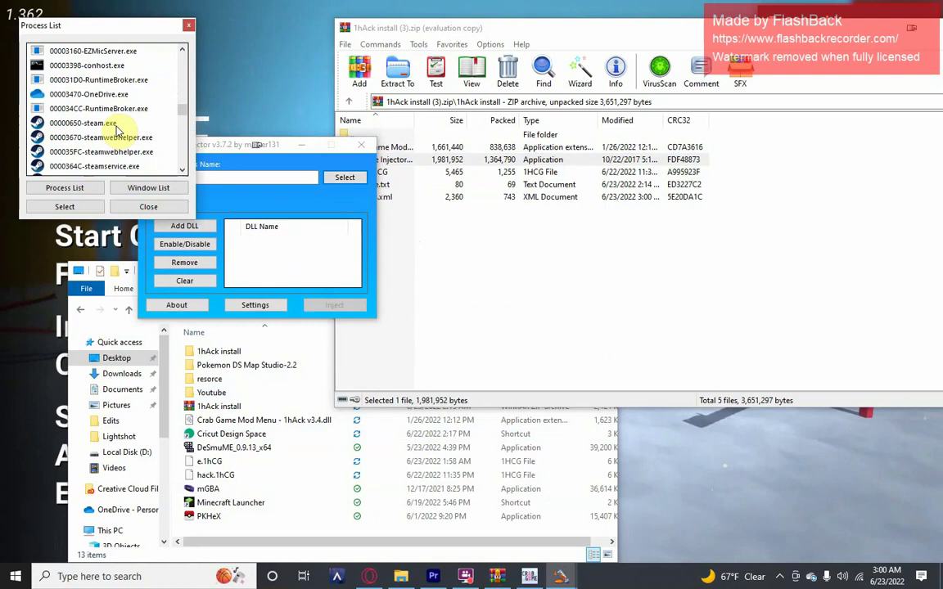
scroll(107, 114, "down", 15)
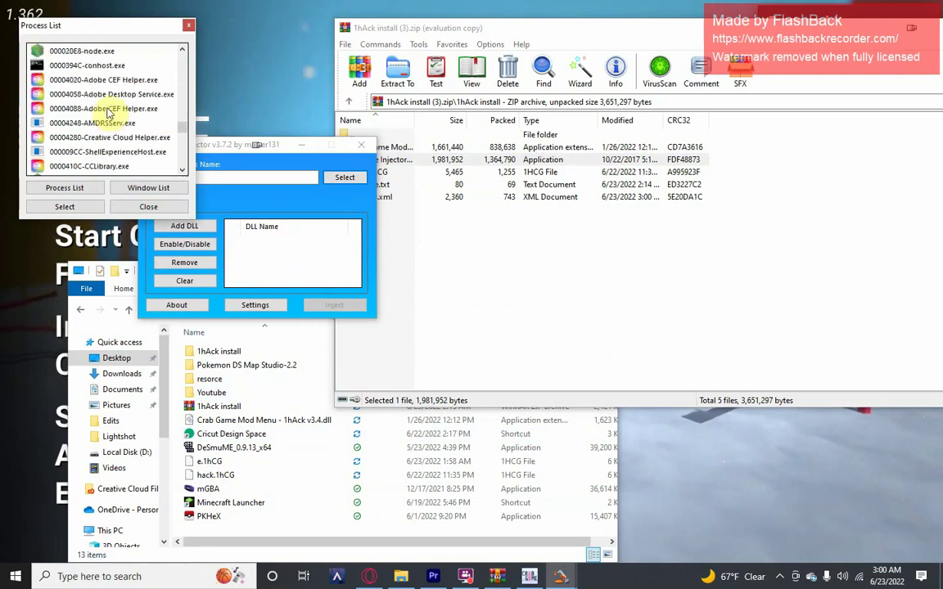
scroll(108, 112, "down", 15)
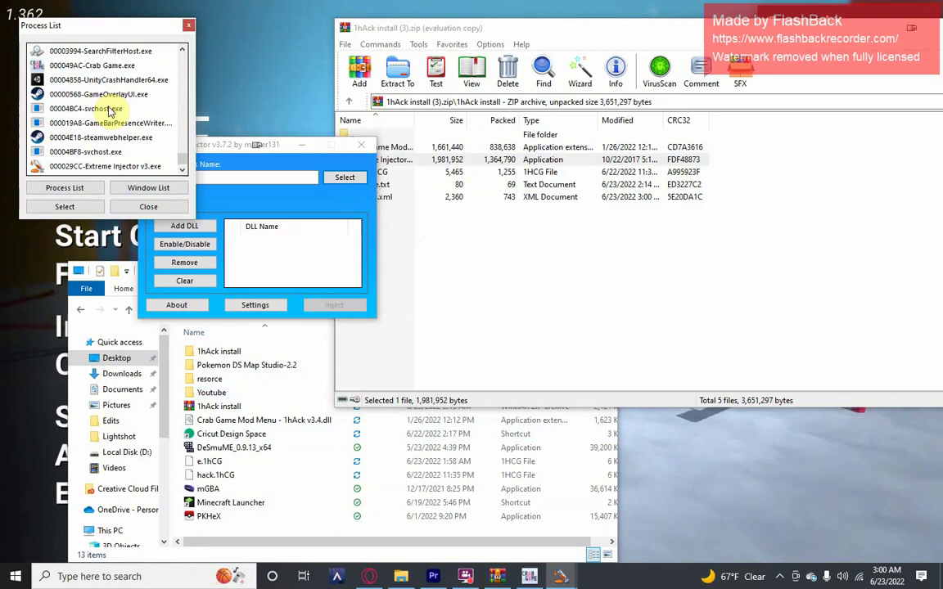
left_click(115, 67)
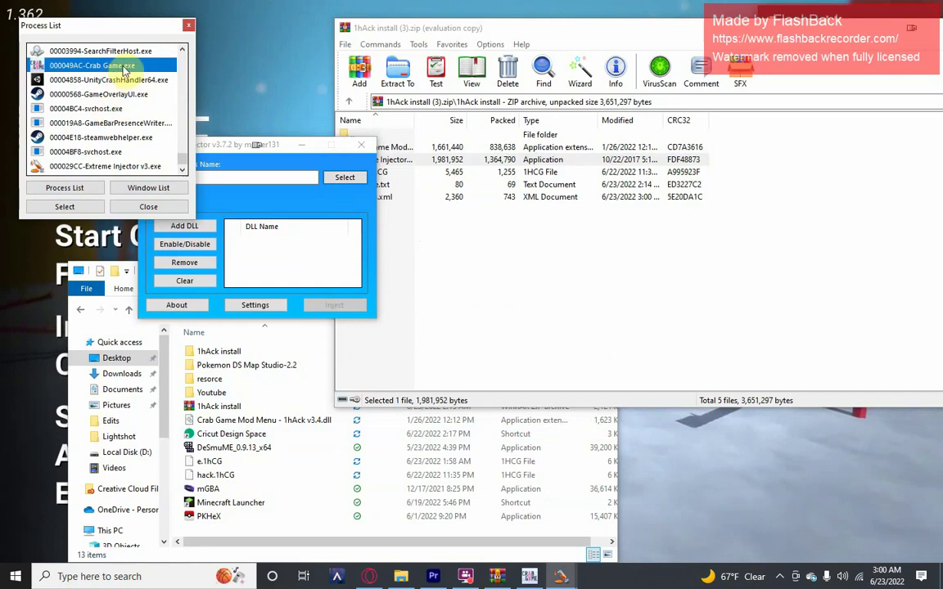
Target Crab Game.exe and add the Crab Game Mod Menu dll to the inject list
left_click(72, 207)
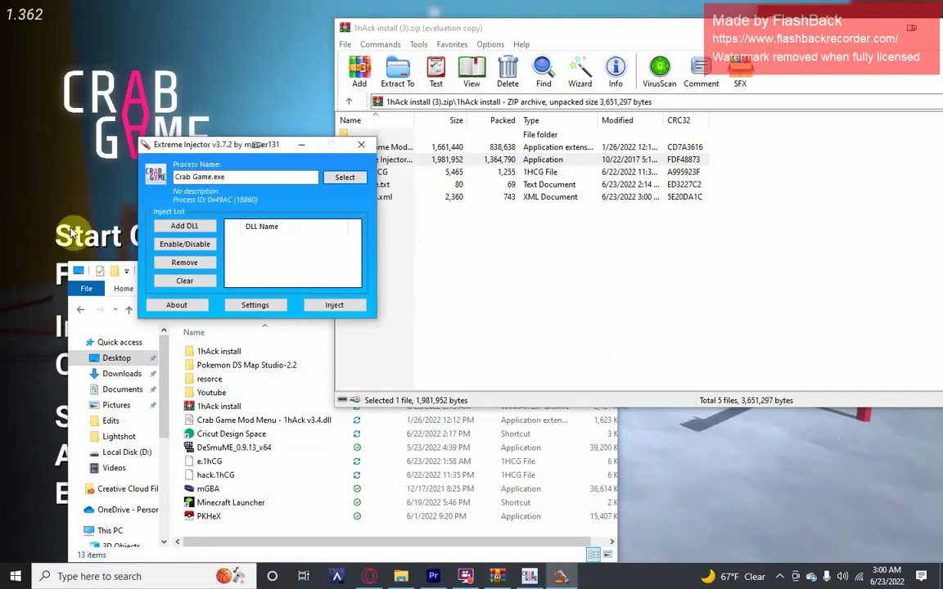
left_click(182, 229)
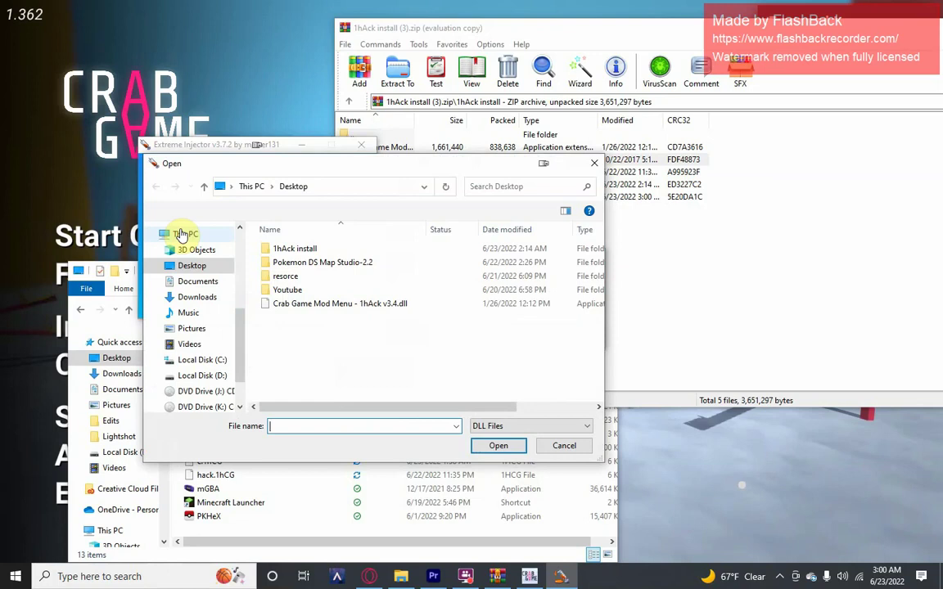
left_click(292, 307)
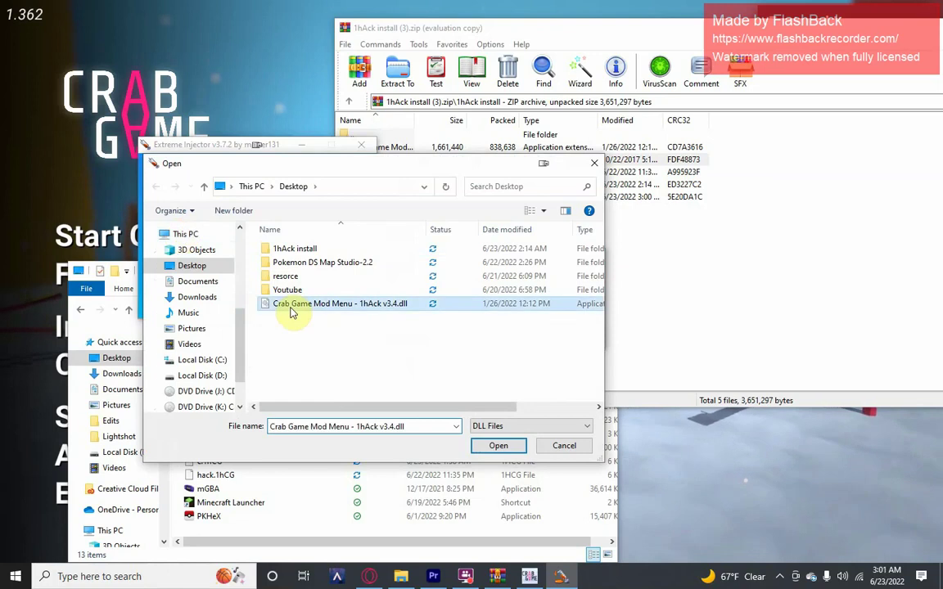
left_click(495, 445)
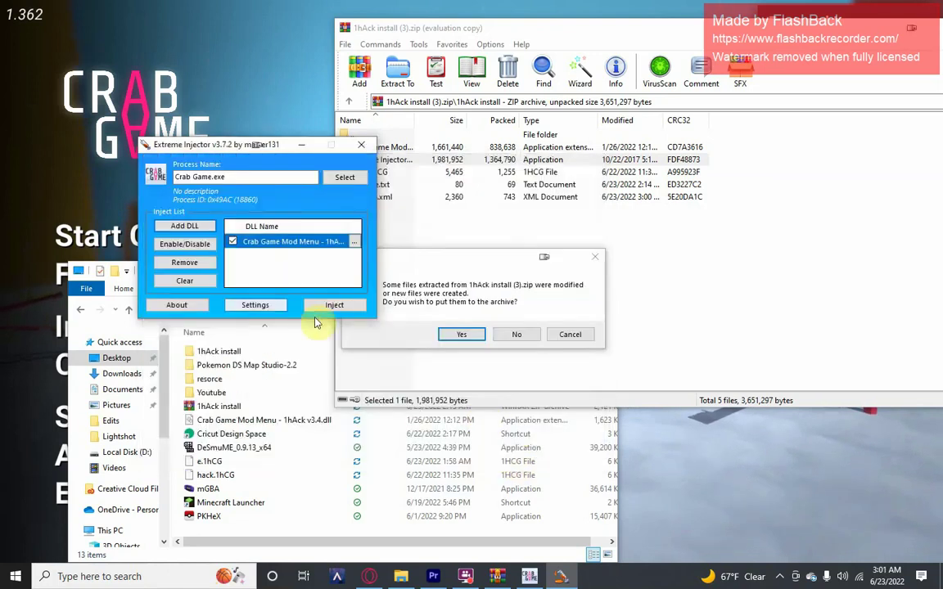
Inject the mod menu DLL, close Extreme Injector, and dismiss WinRAR's update-archive prompt
left_click(334, 307)
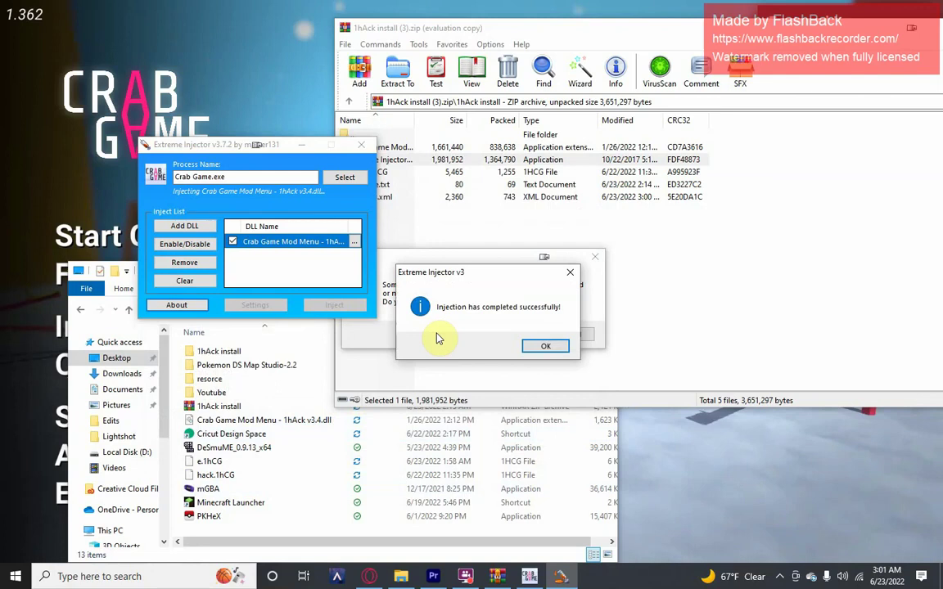
left_click(533, 346)
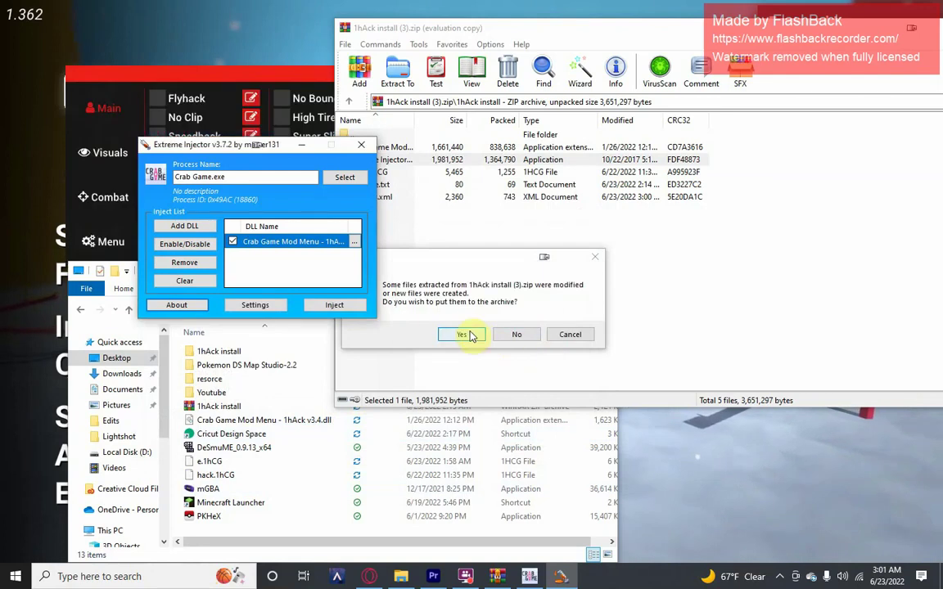
left_click(361, 144)
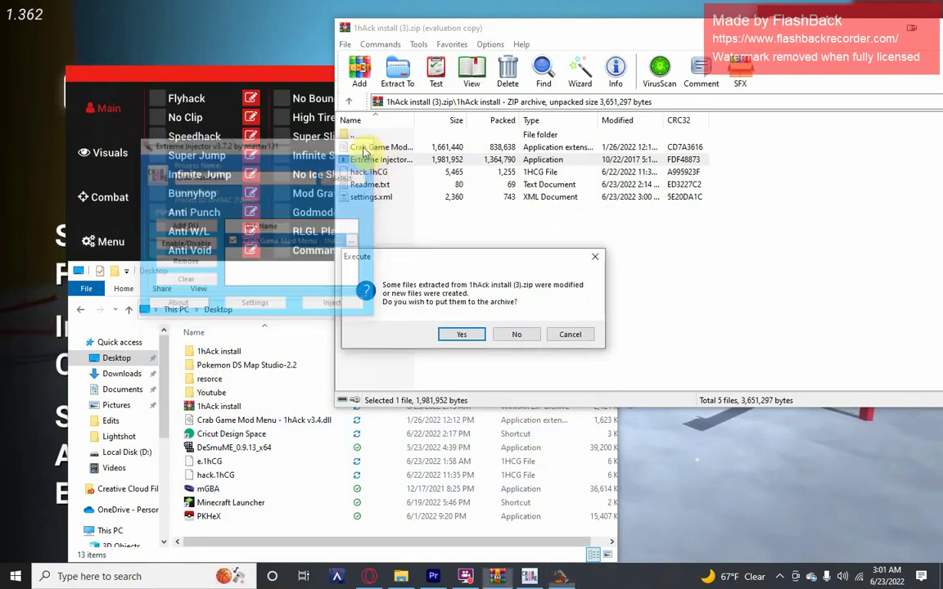
left_click(596, 257)
Close the WinRAR archive window and bring Crab Game back to the front
left_click_drag(822, 31, 537, 31)
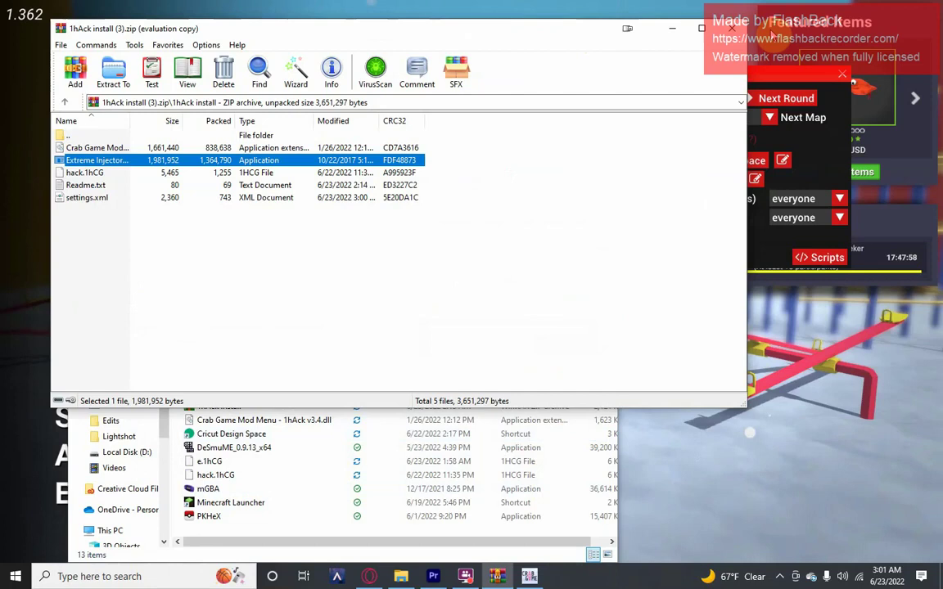
left_click(643, 27)
left_click(614, 226)
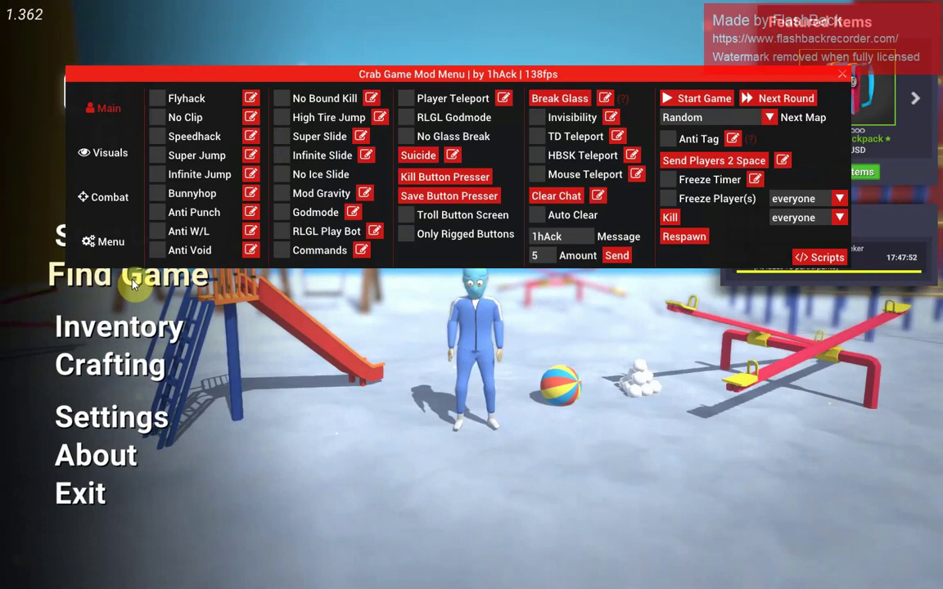
Load the hack.1hCG config in the mod menu, check the enabled cheats, then hide it with Insert
left_click(106, 259)
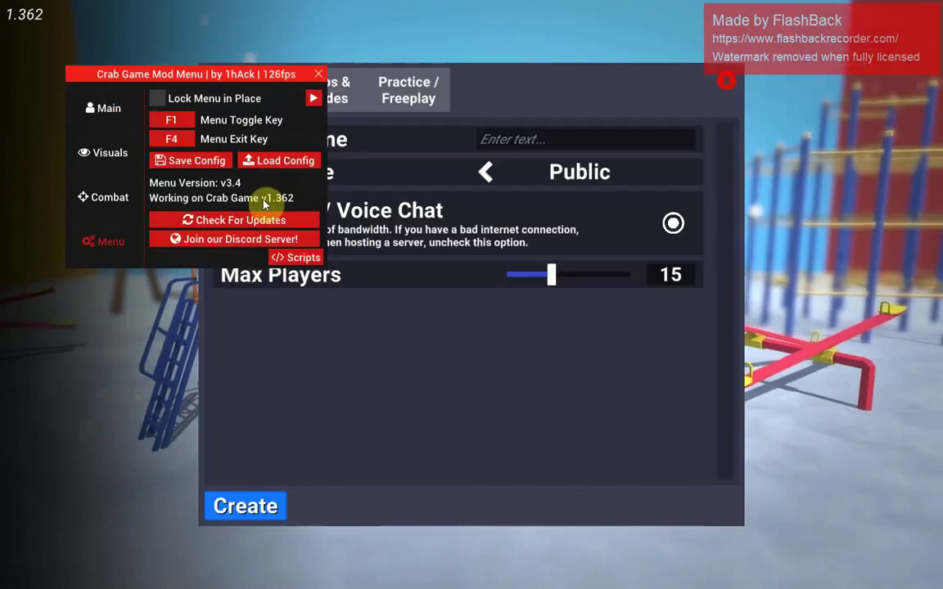
left_click(102, 109)
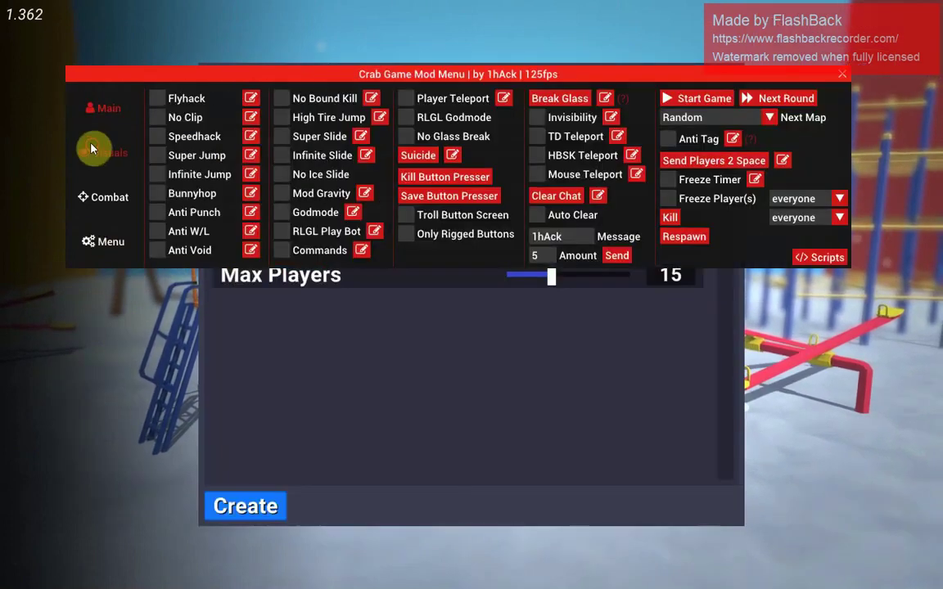
left_click(102, 199)
left_click(94, 245)
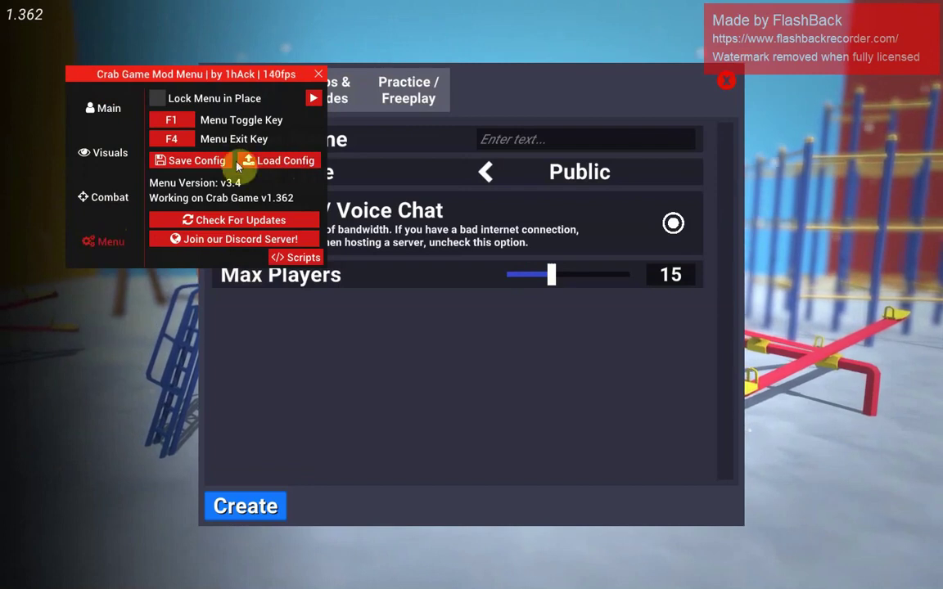
left_click(264, 160)
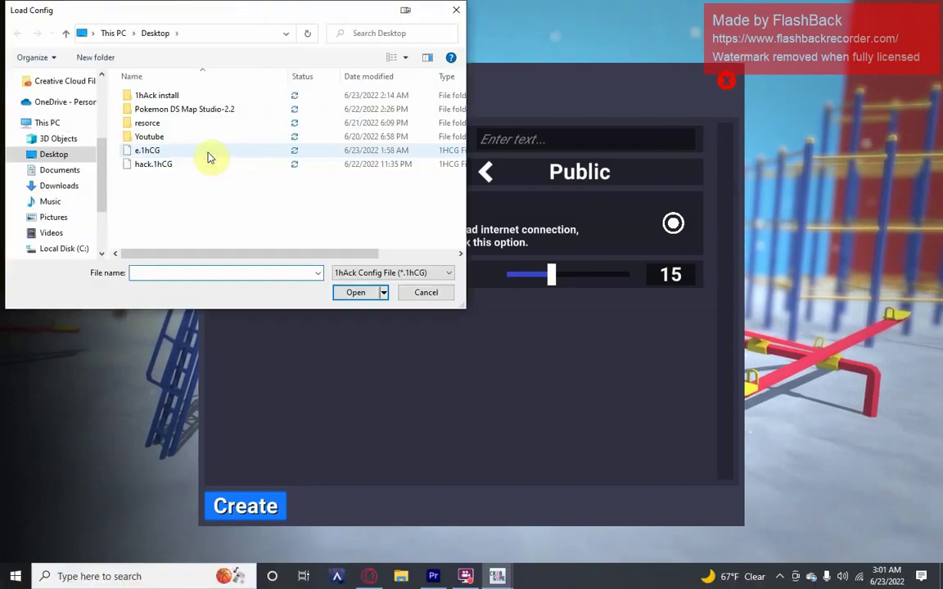
left_click(162, 167)
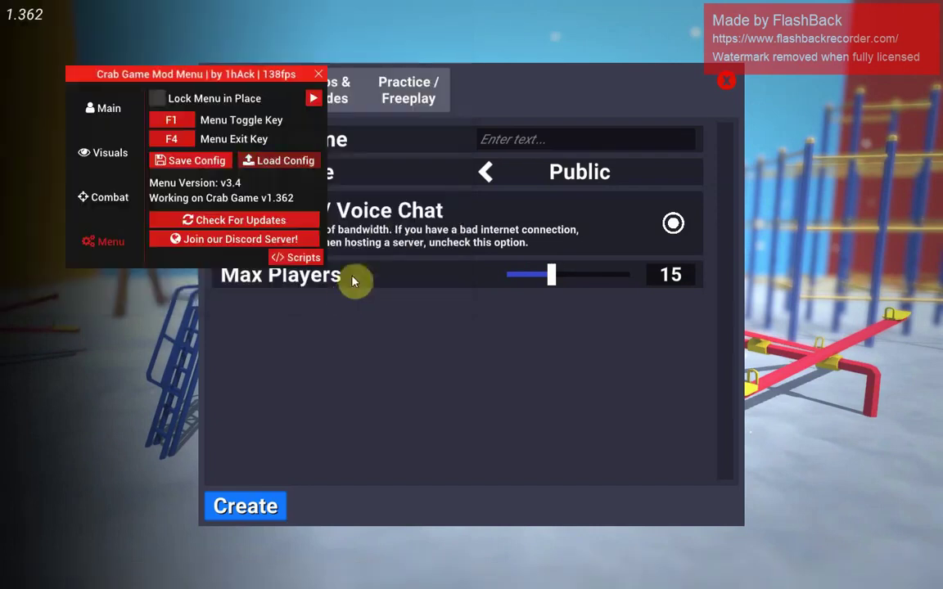
left_click(108, 103)
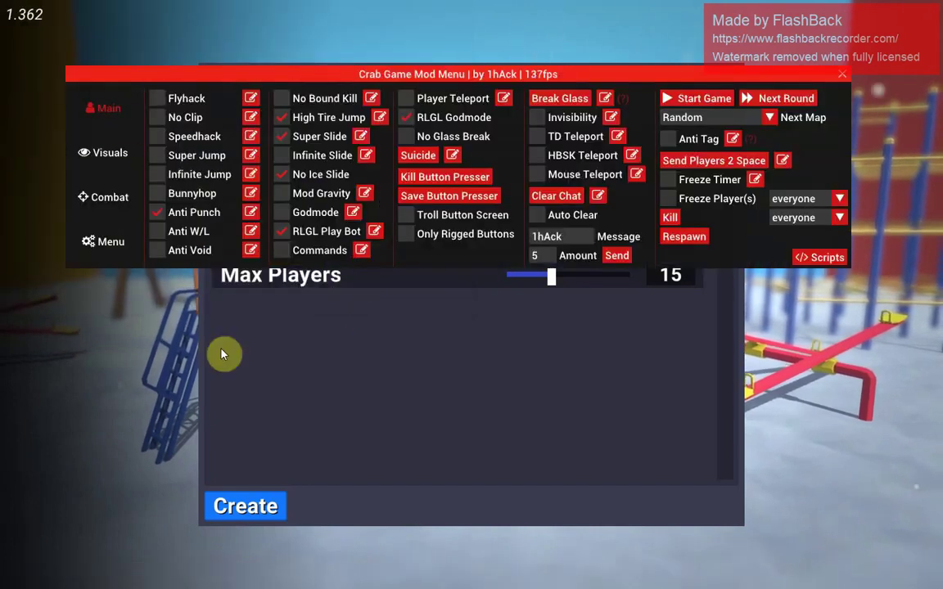
mouse_move(802, 76)
left_mouse_down()
mouse_move(684, 135)
mouse_move(762, 98)
mouse_move(783, 72)
left_mouse_up()
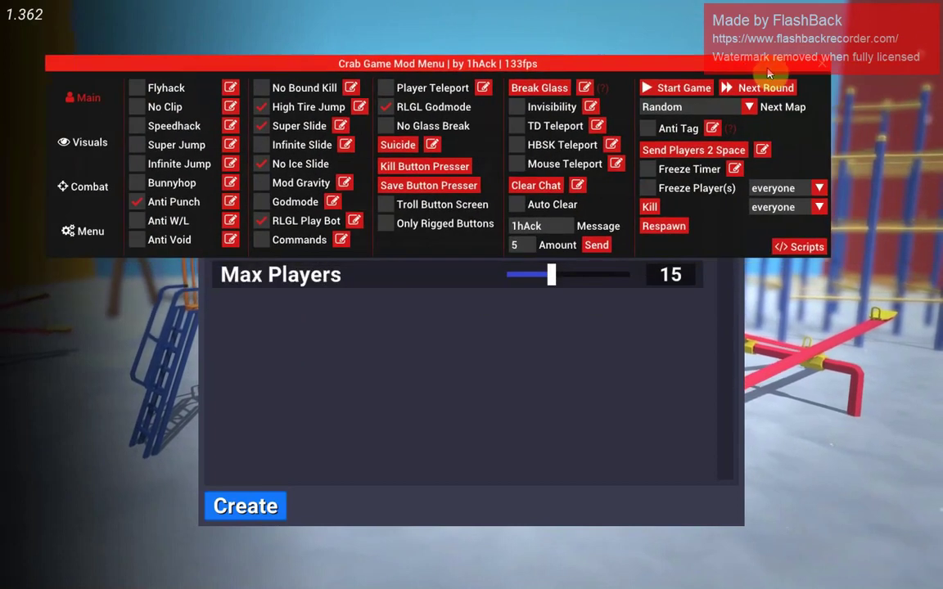
key("Insert")
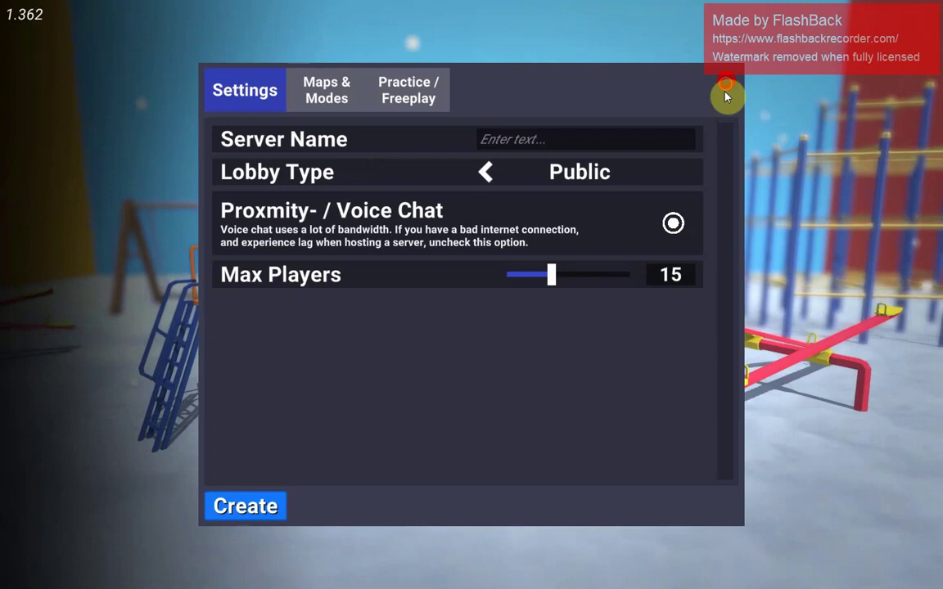
Join the first public server, 24 HOUR CRAB GAME LOBBY, then bring up the pause menu to leave
left_click(725, 85)
left_click(126, 270)
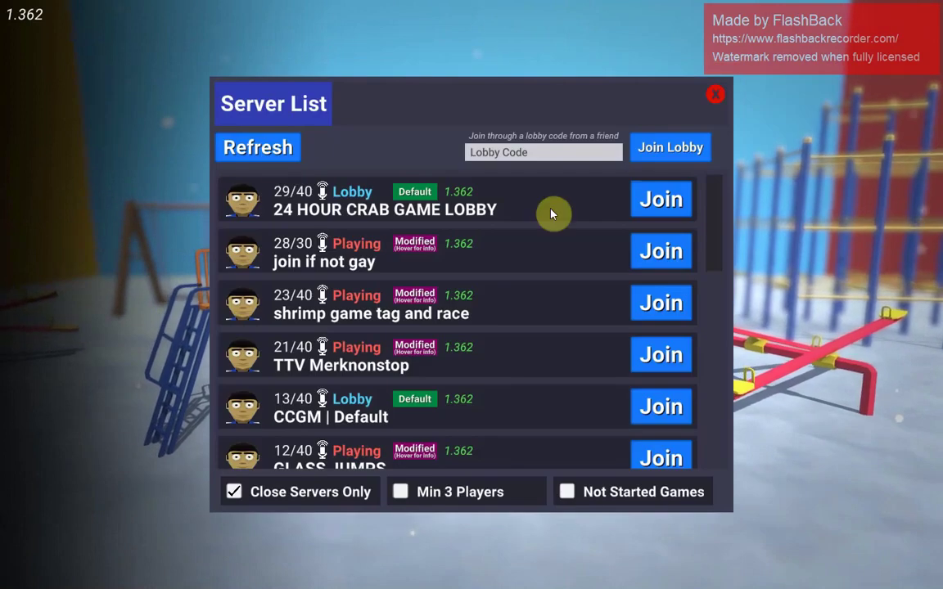
left_click(659, 203)
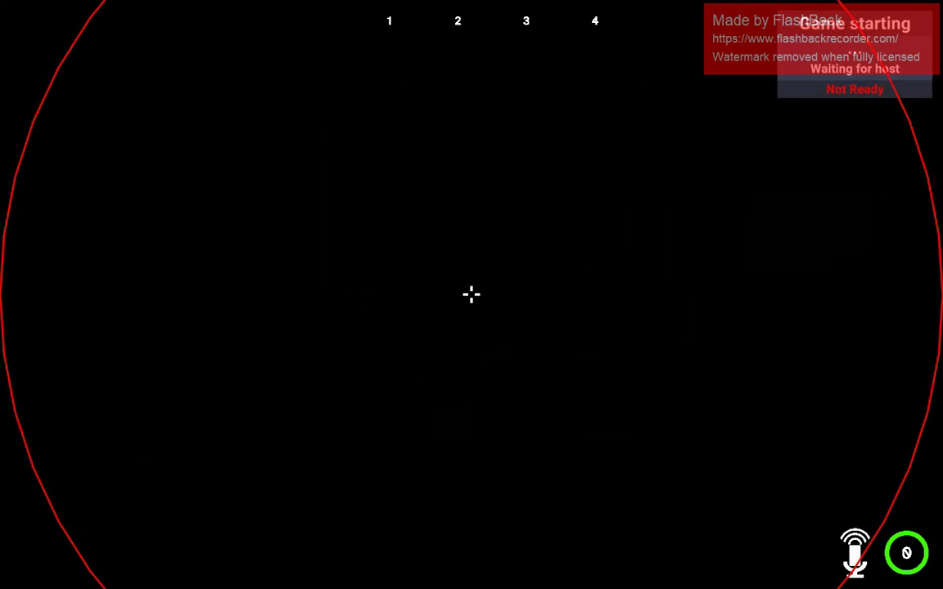
key("Escape")
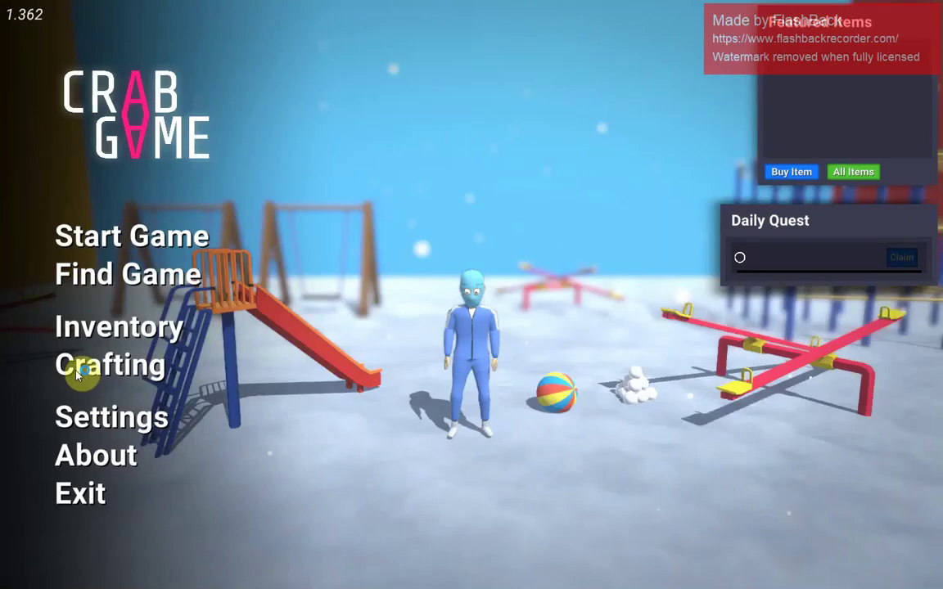
Scroll the public server list down to CCGM | Chaos and join it
left_click(66, 274)
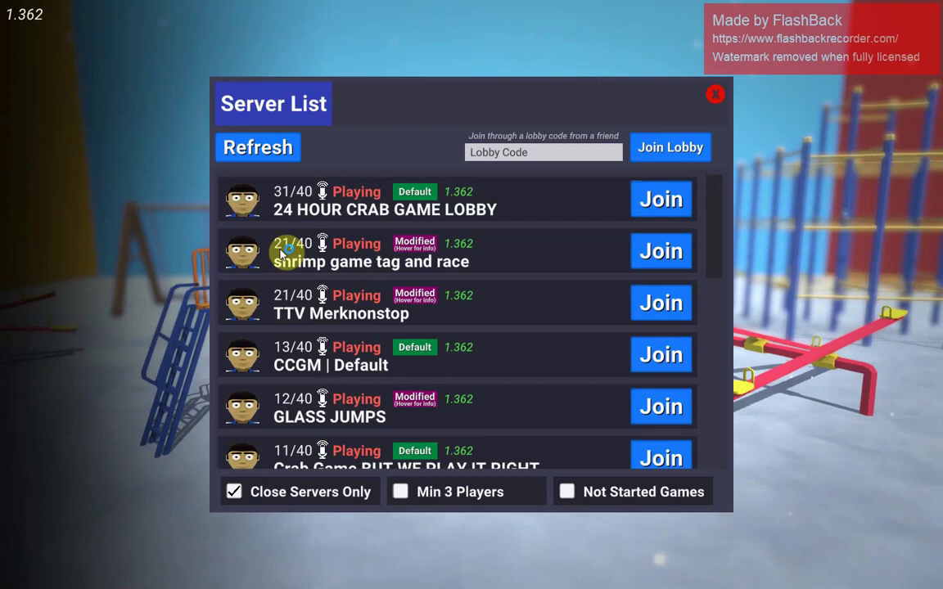
scroll(351, 250, "down", 2)
scroll(350, 249, "down", 6)
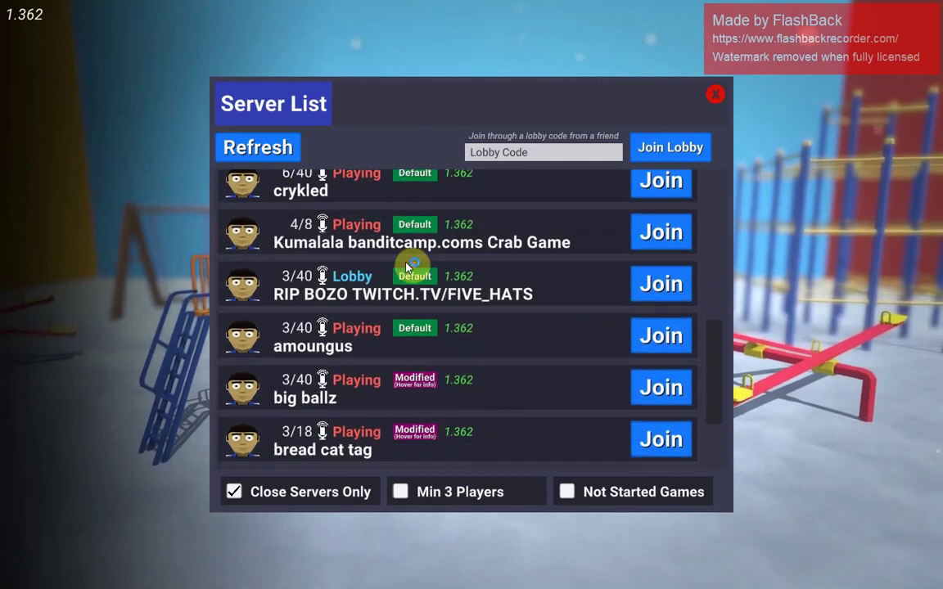
scroll(407, 268, "down", 1)
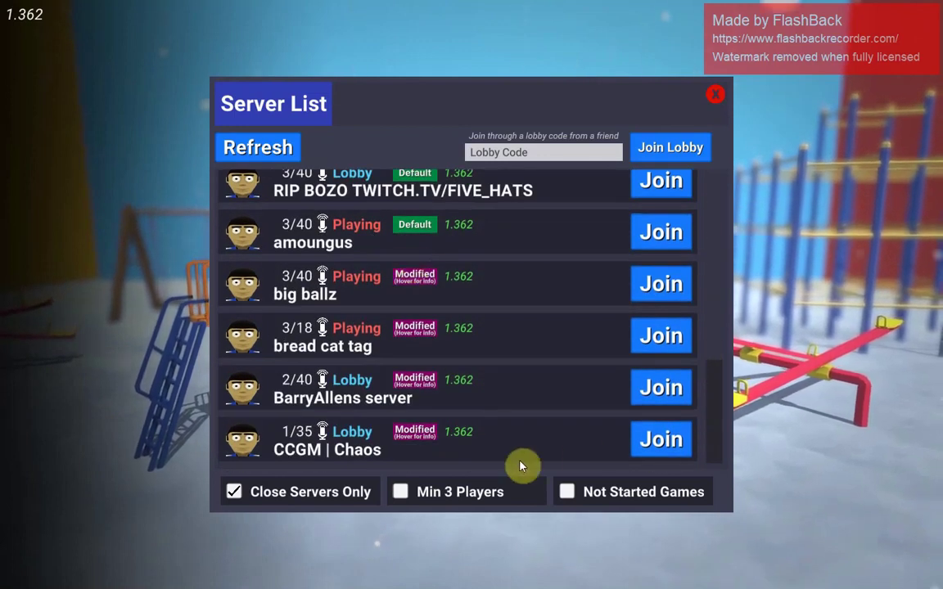
left_click(666, 440)
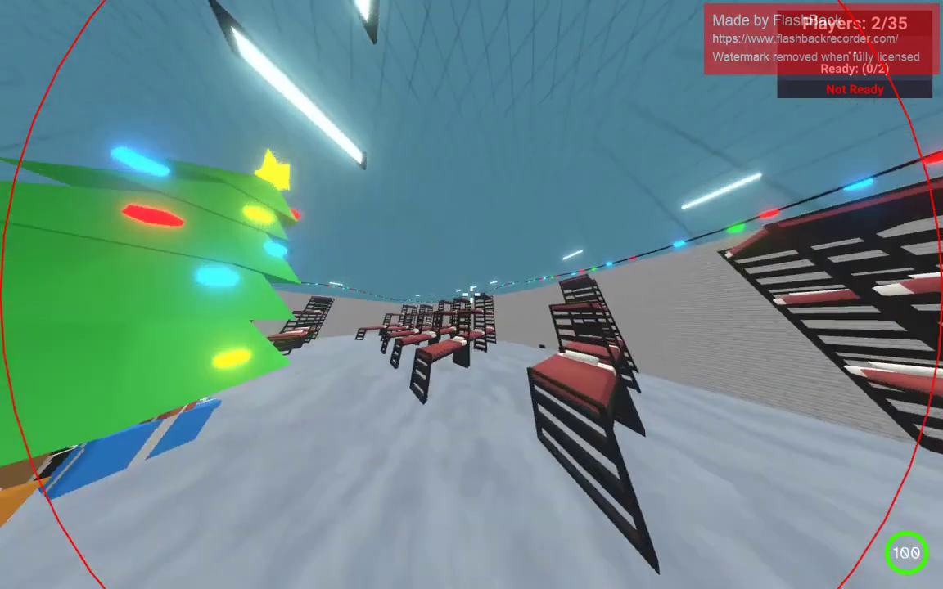
Bring up FlashBack Recorder from the taskbar over the game and stop the recording
key("super")
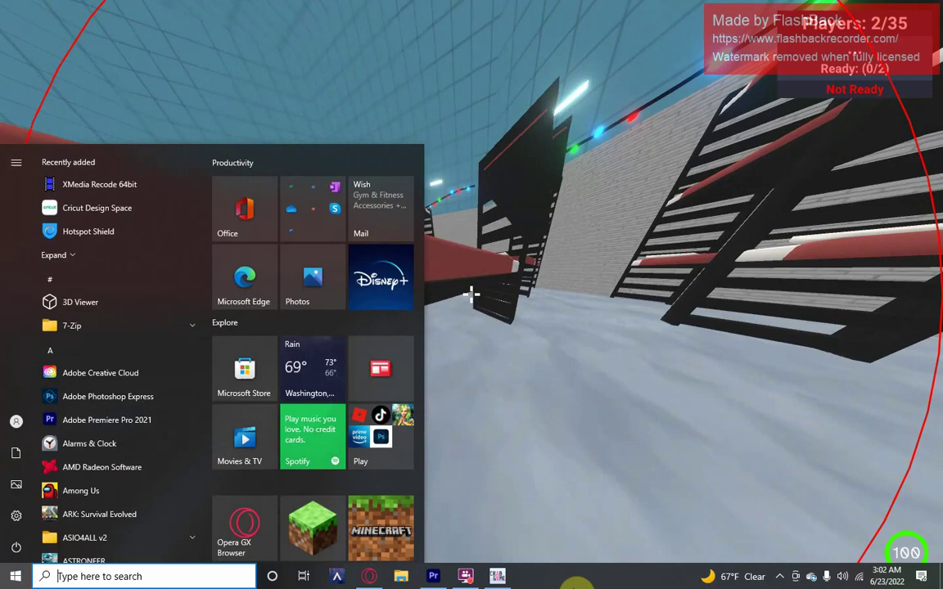
left_click(474, 577)
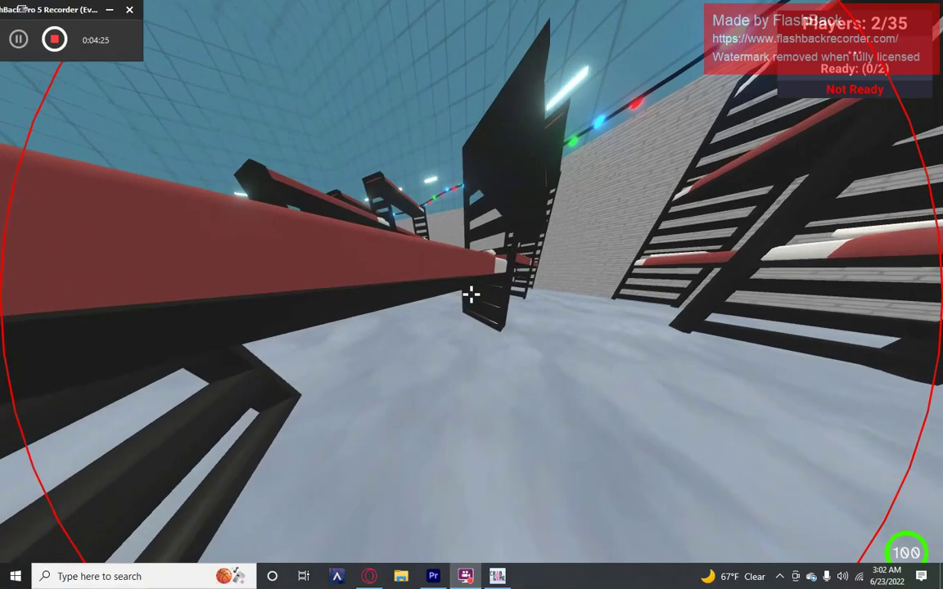
left_click(55, 40)
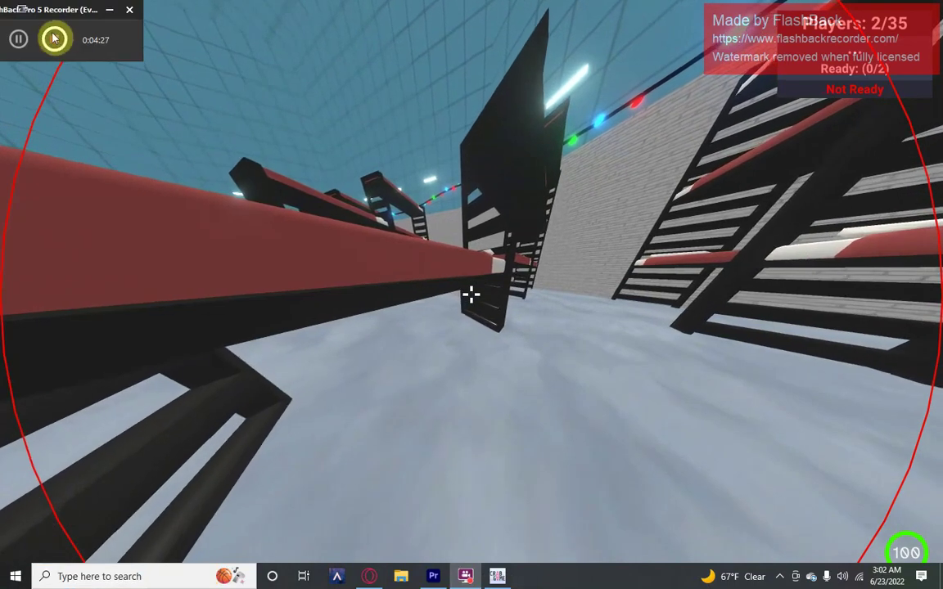